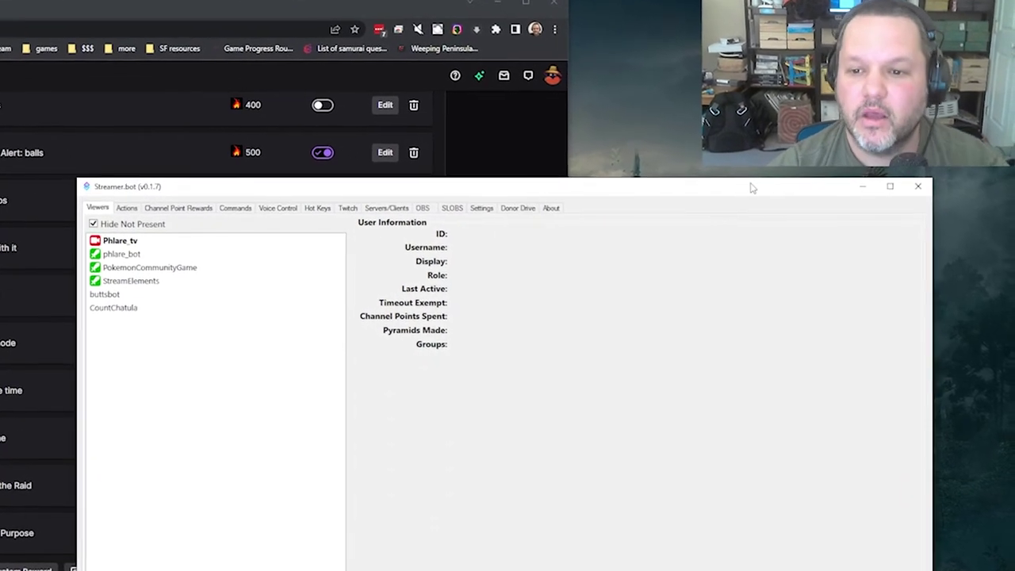
- Switch Streamer.bot to the Actions tab listing groups like API Fun and Chat Actions
{"action": "left_click", "coordinate": [105, 190]}
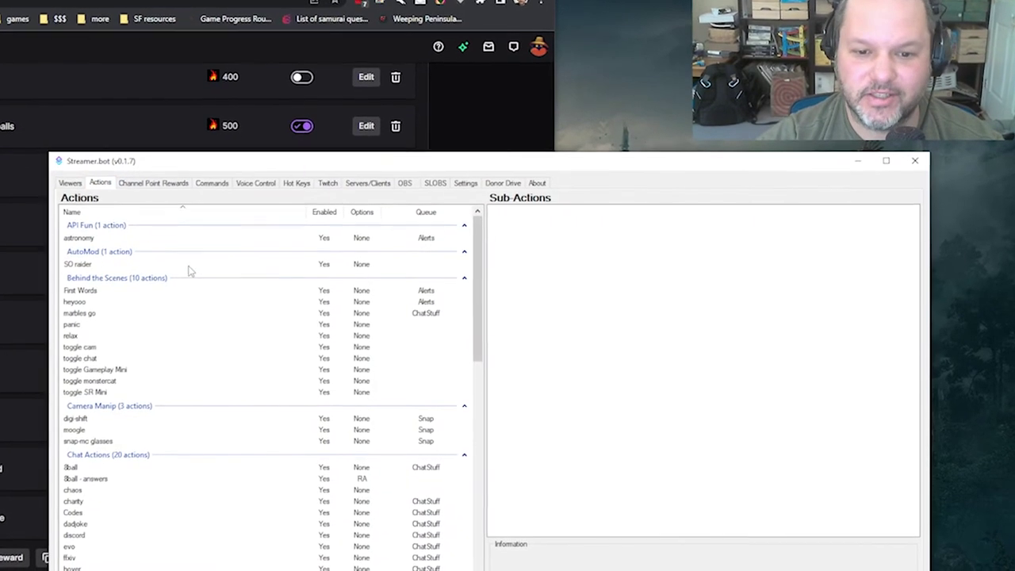
{"action": "scroll", "coordinate": [195, 302], "scroll_direction": "down", "scroll_amount": 3}
{"action": "scroll", "coordinate": [199, 298], "scroll_direction": "down", "scroll_amount": 5}
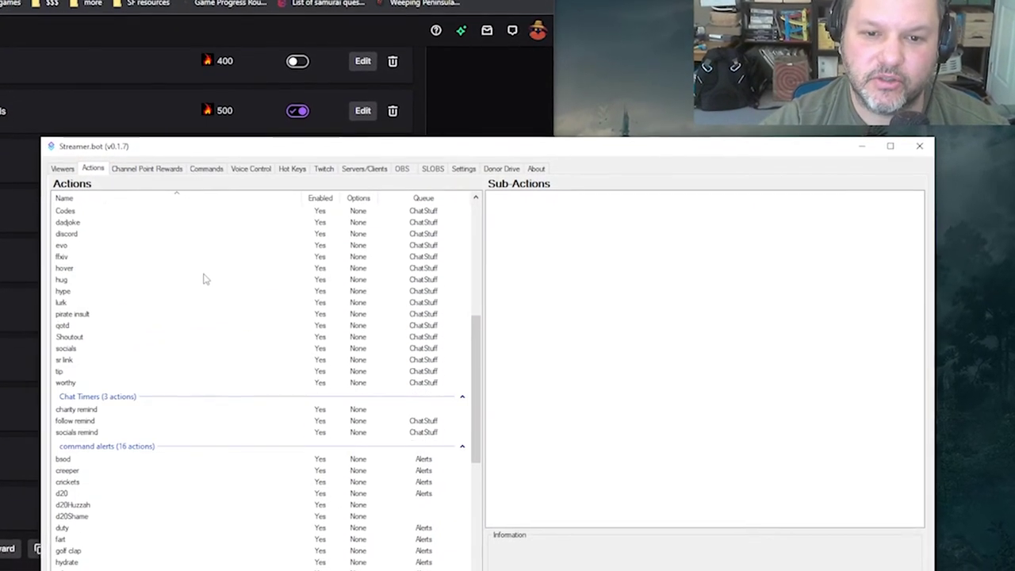
{"action": "scroll", "coordinate": [199, 297], "scroll_direction": "up", "scroll_amount": 8}
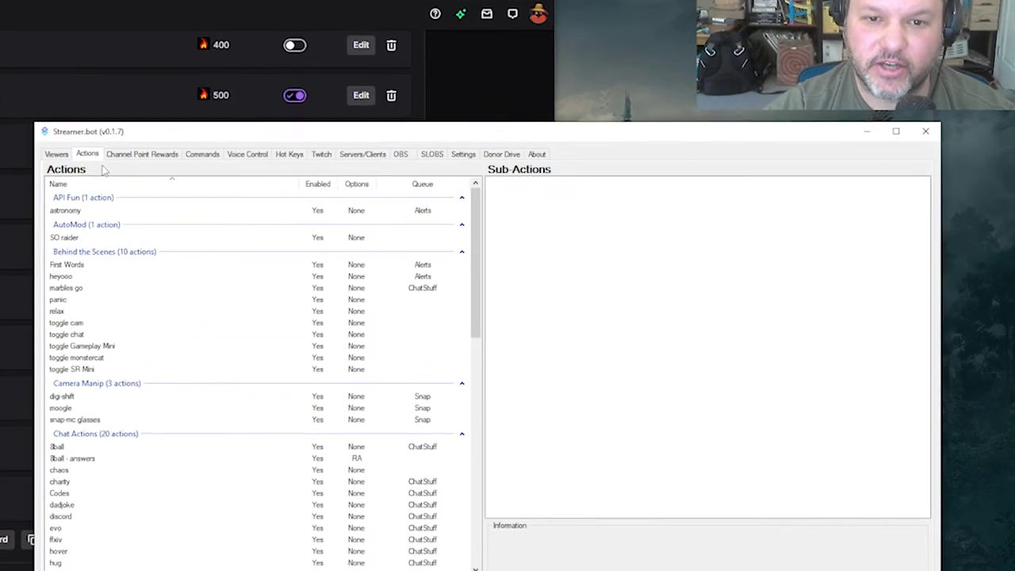
{"action": "scroll", "coordinate": [244, 278], "scroll_direction": "down", "scroll_amount": 10}
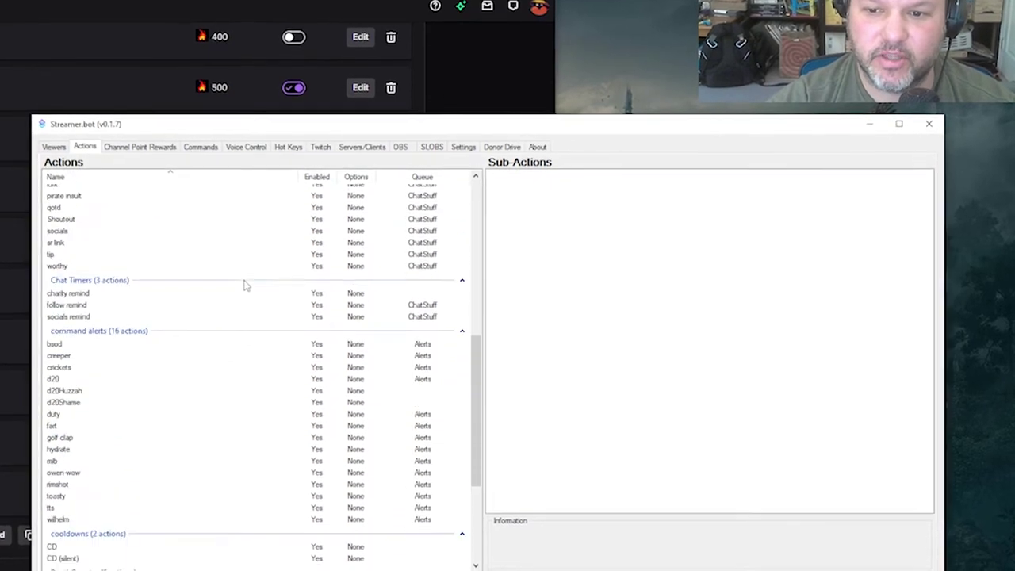
{"action": "scroll", "coordinate": [245, 285], "scroll_direction": "down", "scroll_amount": 3}
{"action": "scroll", "coordinate": [245, 285], "scroll_direction": "up", "scroll_amount": 10}
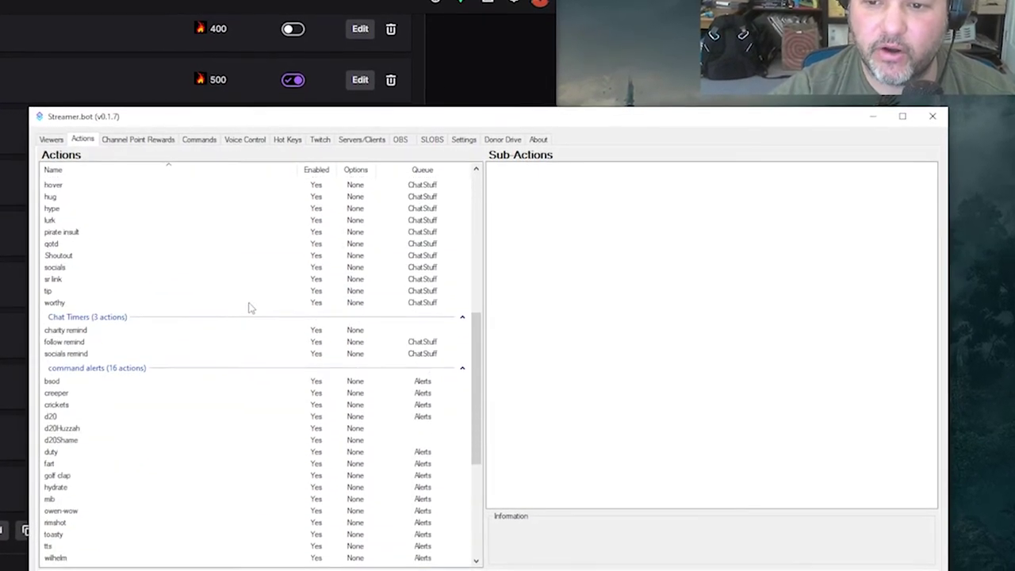
{"action": "scroll", "coordinate": [246, 302], "scroll_direction": "down", "scroll_amount": 7}
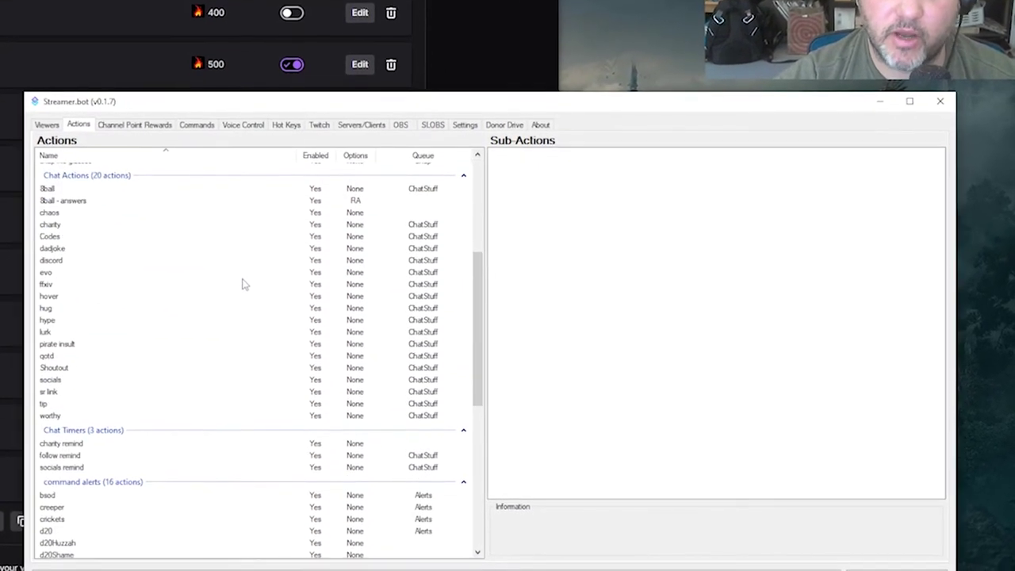
{"action": "left_click", "coordinate": [135, 289]}
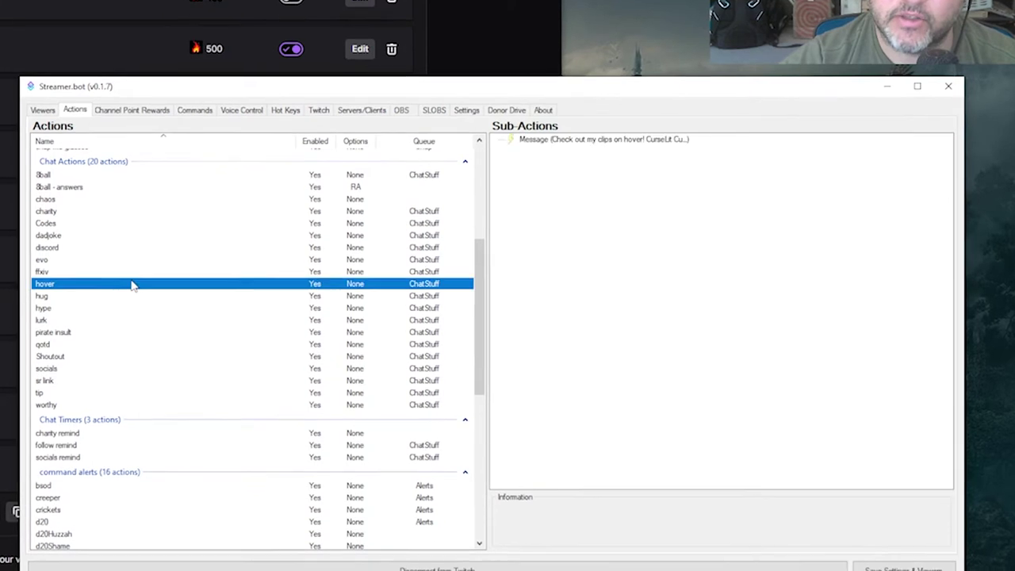
{"action": "left_click", "coordinate": [136, 264]}
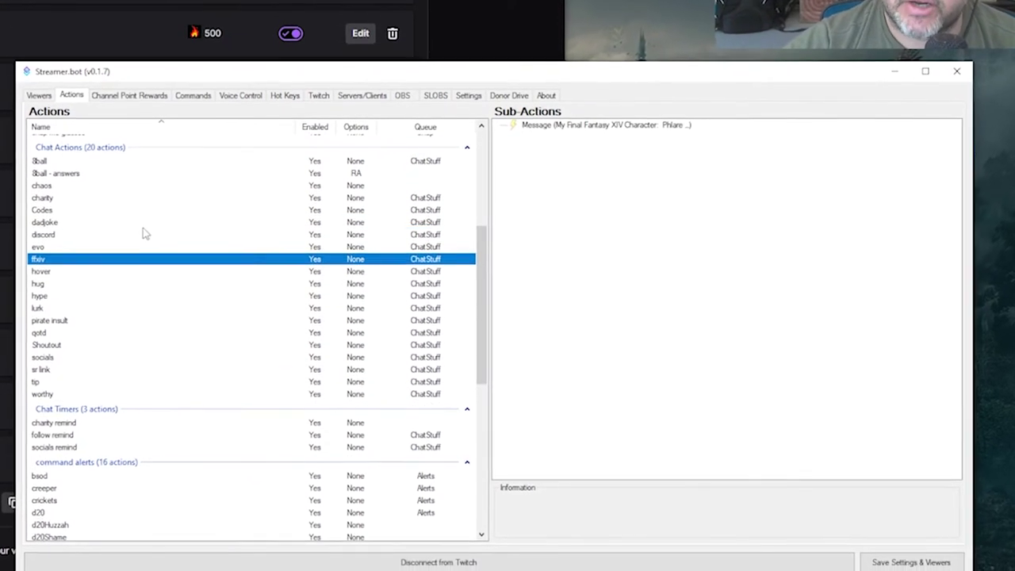
{"action": "left_click", "coordinate": [137, 229]}
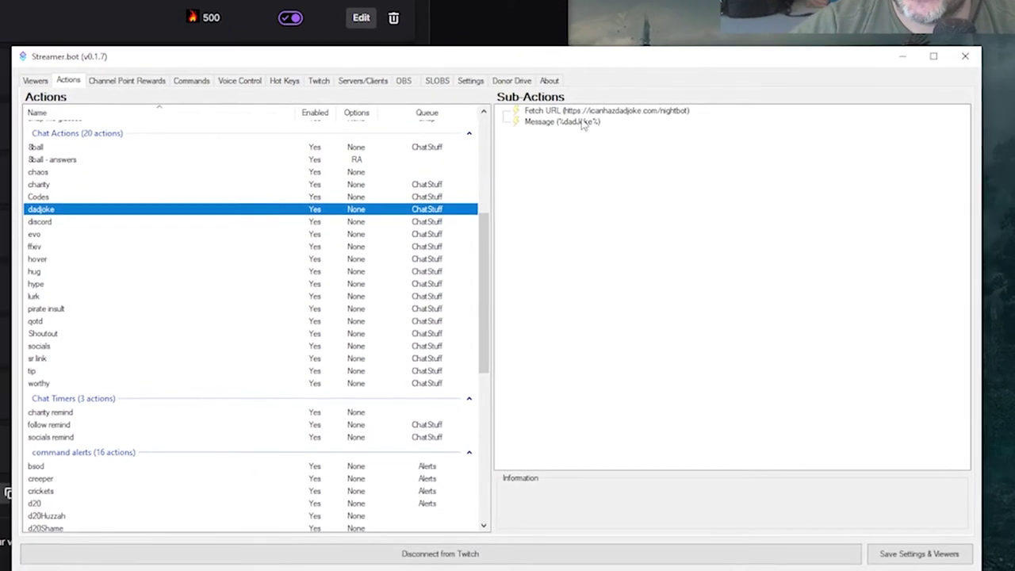
{"action": "scroll", "coordinate": [182, 208], "scroll_direction": "up", "scroll_amount": 1}
{"action": "scroll", "coordinate": [178, 207], "scroll_direction": "up", "scroll_amount": 3}
{"action": "scroll", "coordinate": [163, 230], "scroll_direction": "down", "scroll_amount": 2}
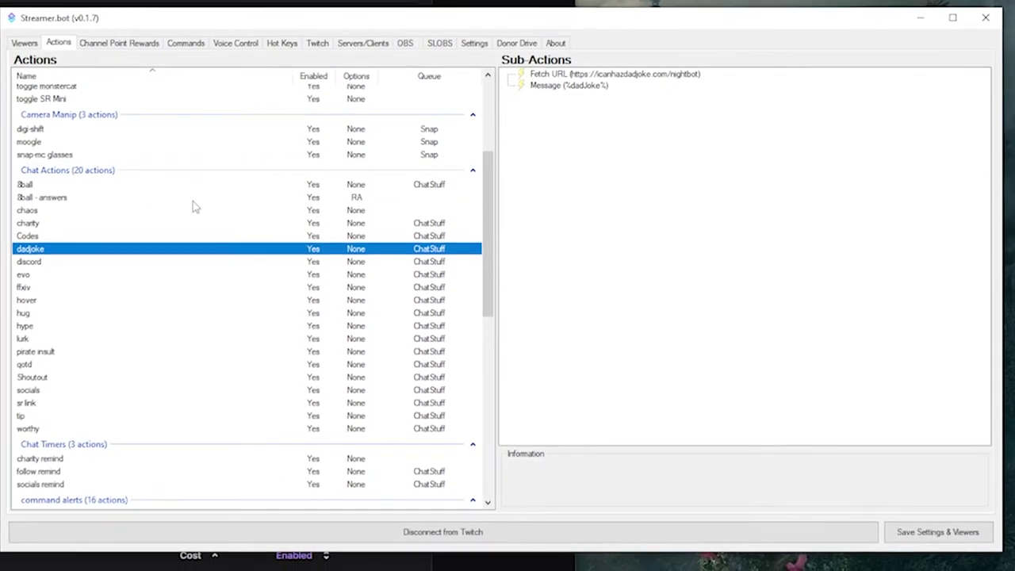
{"action": "right_click", "coordinate": [193, 200]}
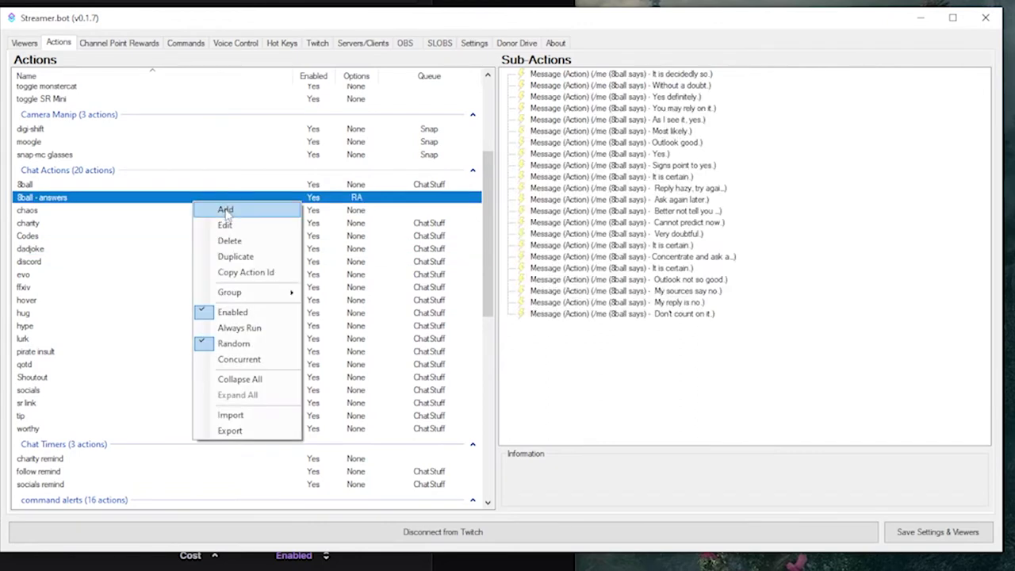
- Add a new action named testchat to the Chat Actions group
{"action": "left_click", "coordinate": [226, 210]}
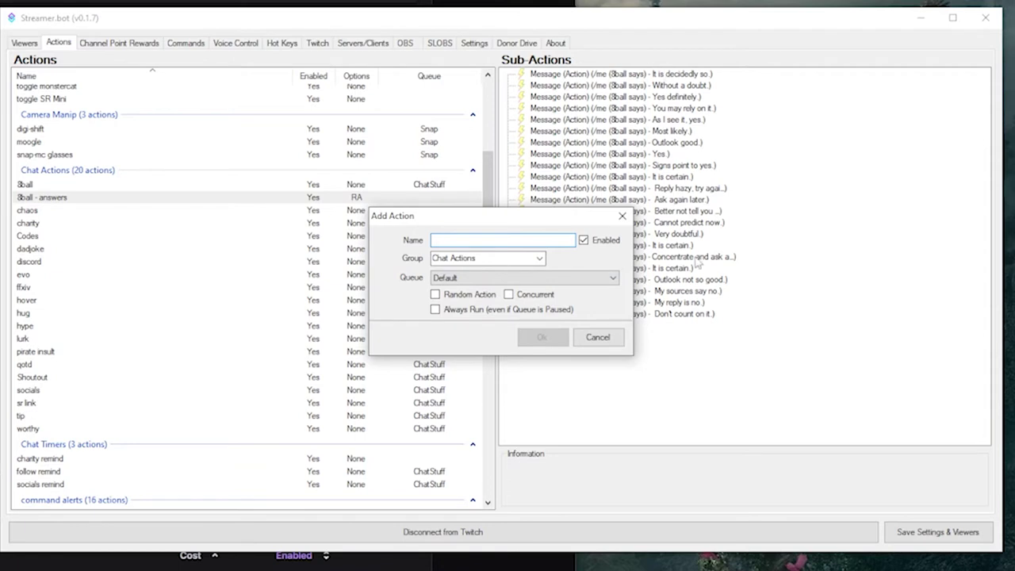
{"action": "type", "text": "testchat"}
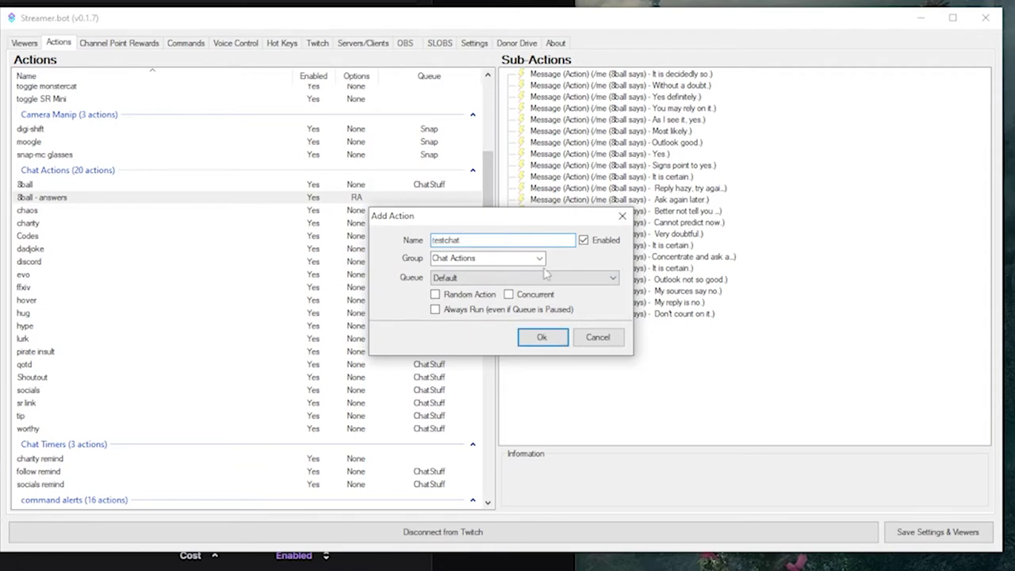
{"action": "left_click", "coordinate": [544, 338]}
{"action": "scroll", "coordinate": [146, 268], "scroll_direction": "down", "scroll_amount": 6}
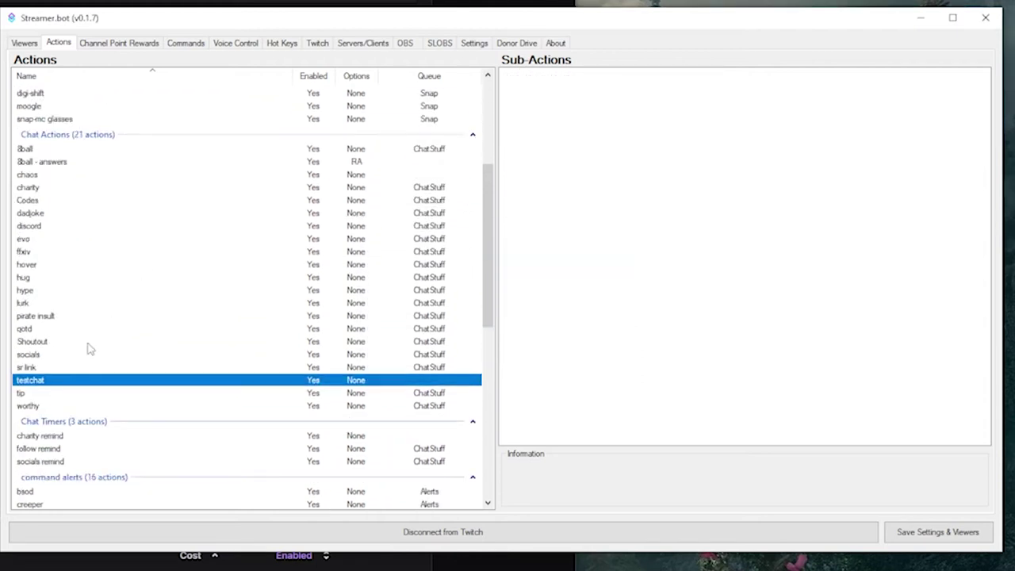
{"action": "right_click", "coordinate": [563, 98]}
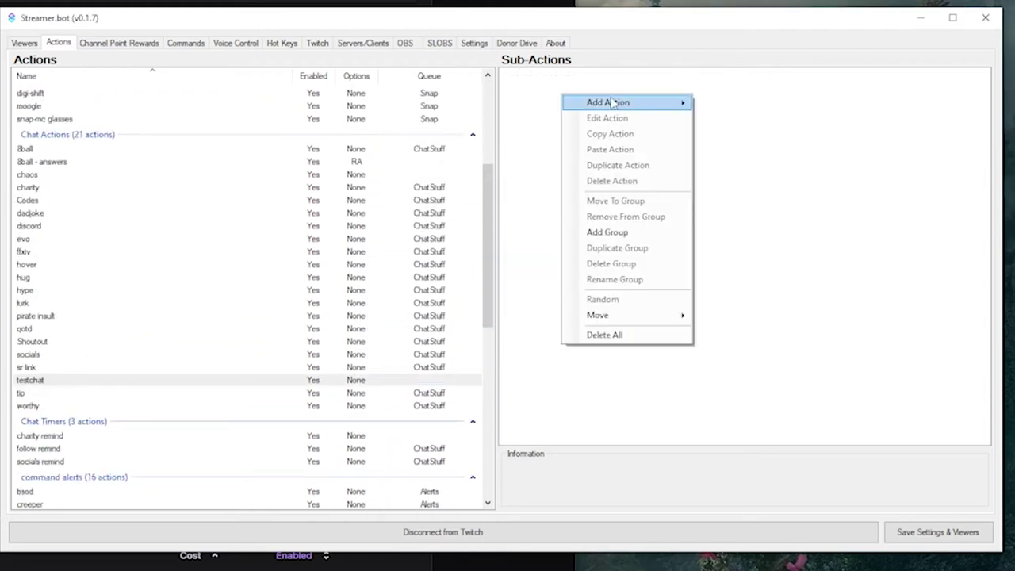
- Give testchat a Bot-account Send Message sub-action: 'this has been a successful test. here is a chat message.'
{"action": "mouse_move", "coordinate": [612, 103]}
{"action": "mouse_move", "coordinate": [750, 389]}
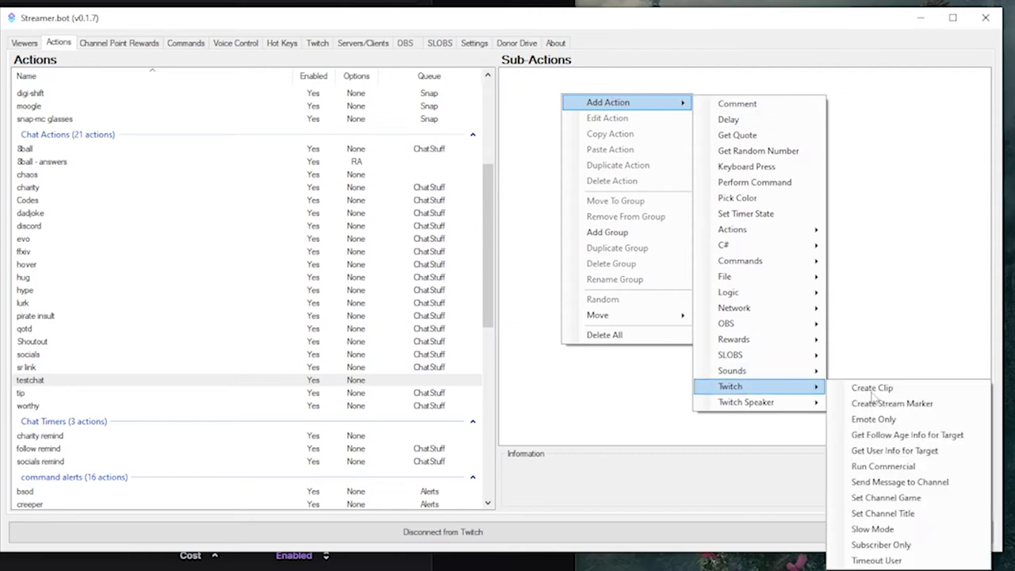
{"action": "left_click", "coordinate": [897, 481]}
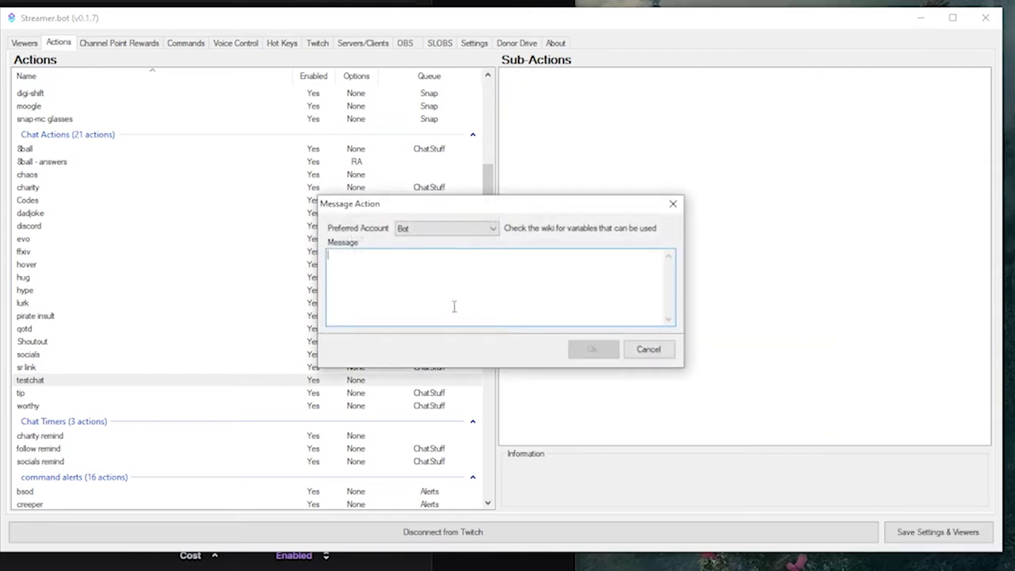
{"action": "type", "text": "thi"}
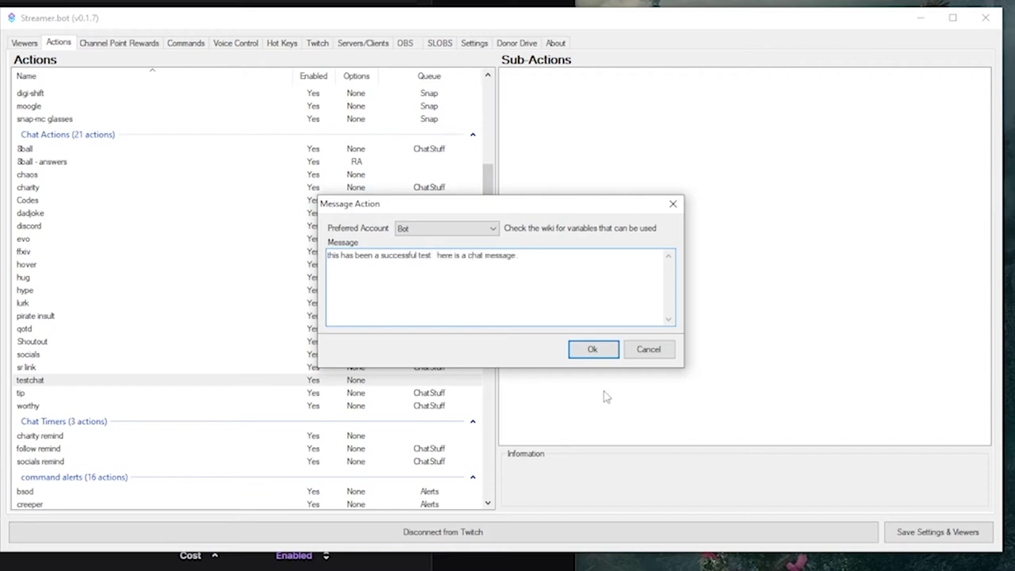
{"action": "left_click", "coordinate": [463, 230]}
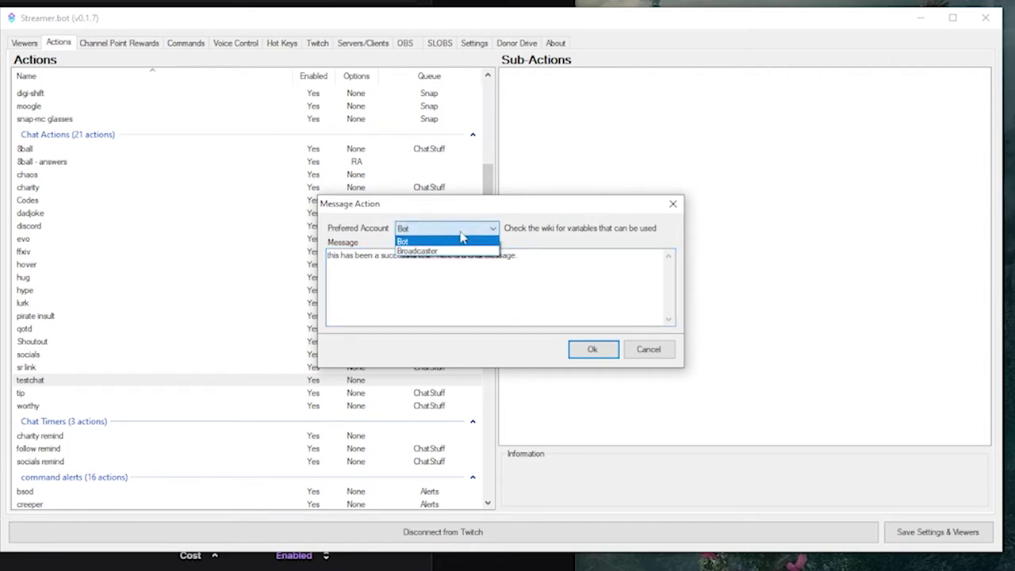
{"action": "left_click", "coordinate": [421, 241]}
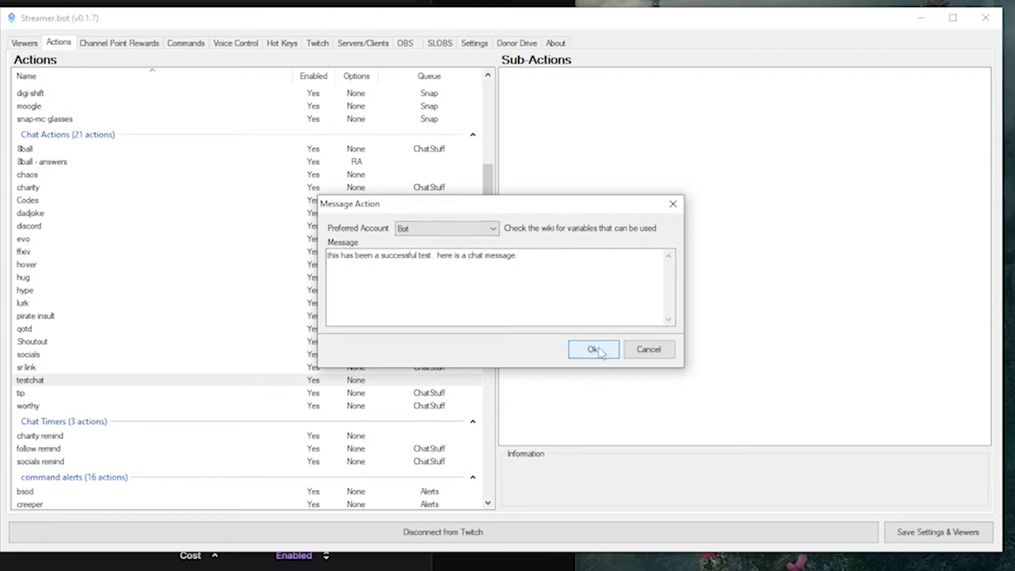
{"action": "left_click", "coordinate": [601, 353]}
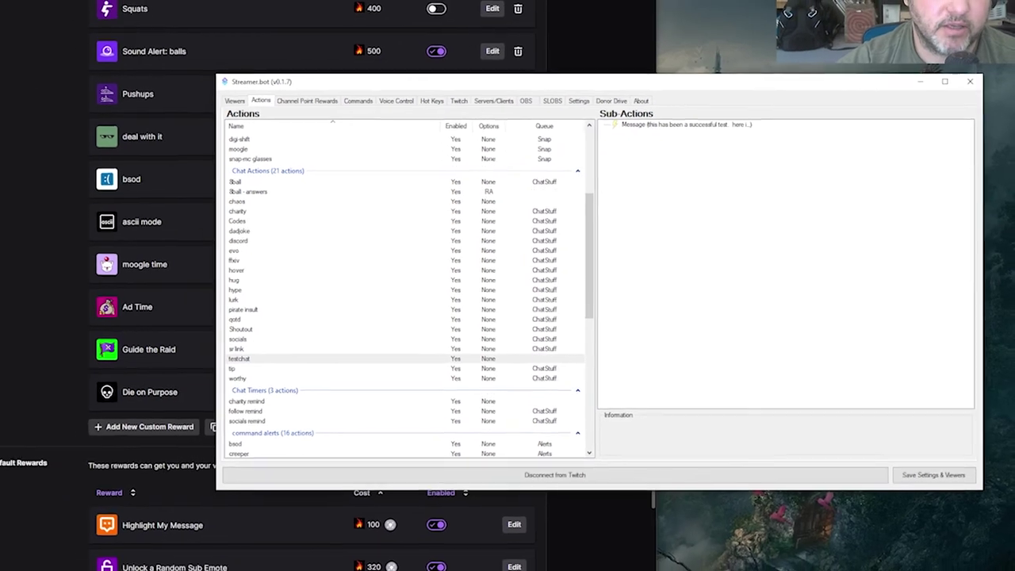
- In the Twitch dashboard, start a new custom reward from Channel Points > Manage Rewards & Challenges
{"action": "left_click", "coordinate": [26, 270]}
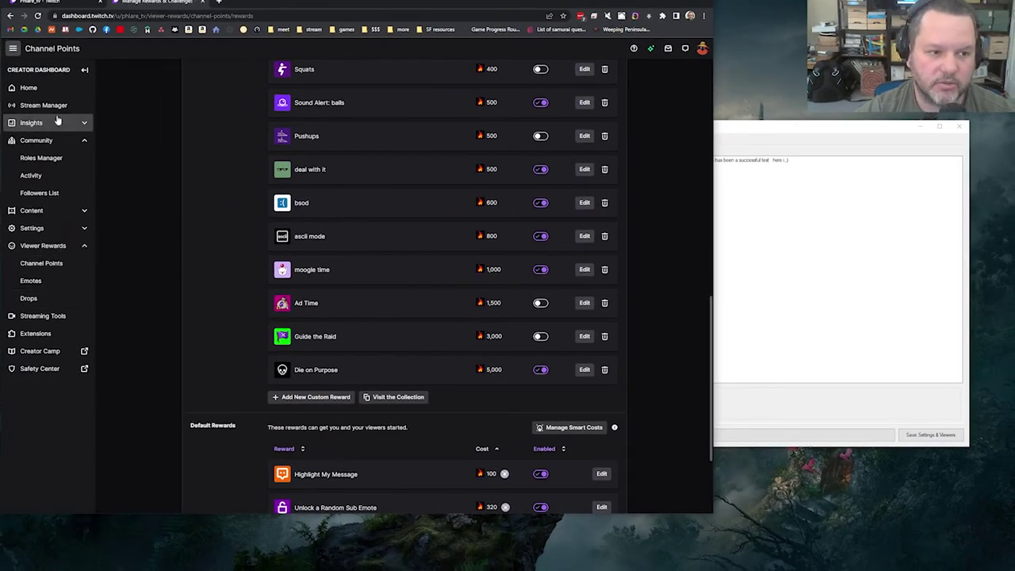
{"action": "left_click", "coordinate": [45, 264]}
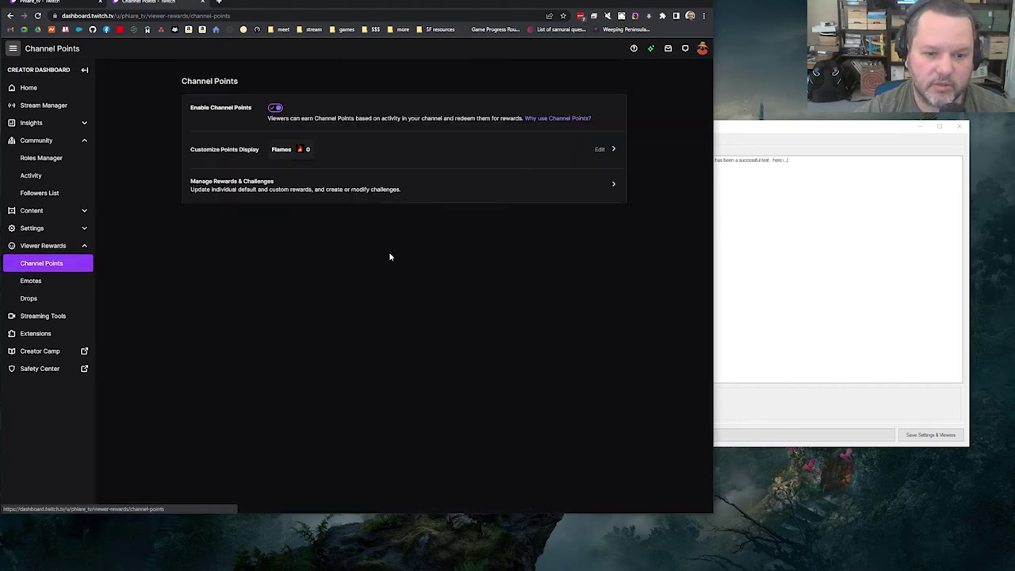
{"action": "left_click", "coordinate": [606, 192]}
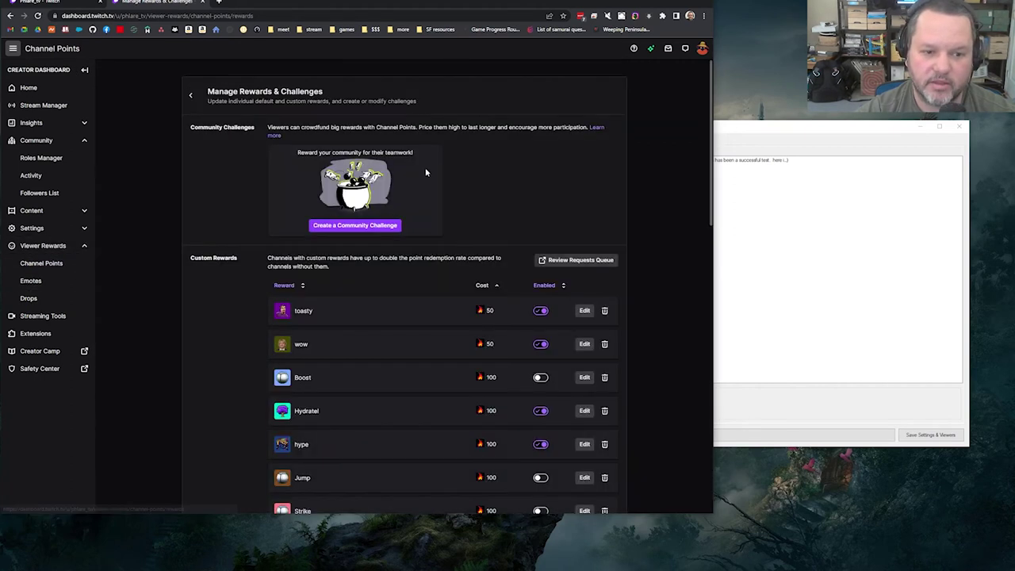
{"action": "scroll", "coordinate": [487, 222], "scroll_direction": "down", "scroll_amount": 3}
{"action": "scroll", "coordinate": [480, 213], "scroll_direction": "down", "scroll_amount": 6}
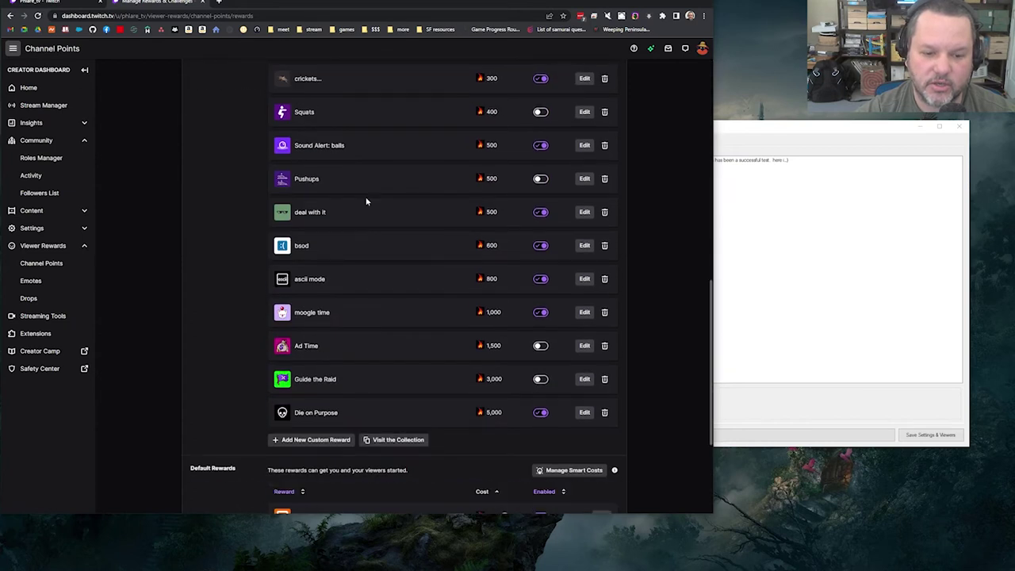
{"action": "left_click", "coordinate": [330, 440]}
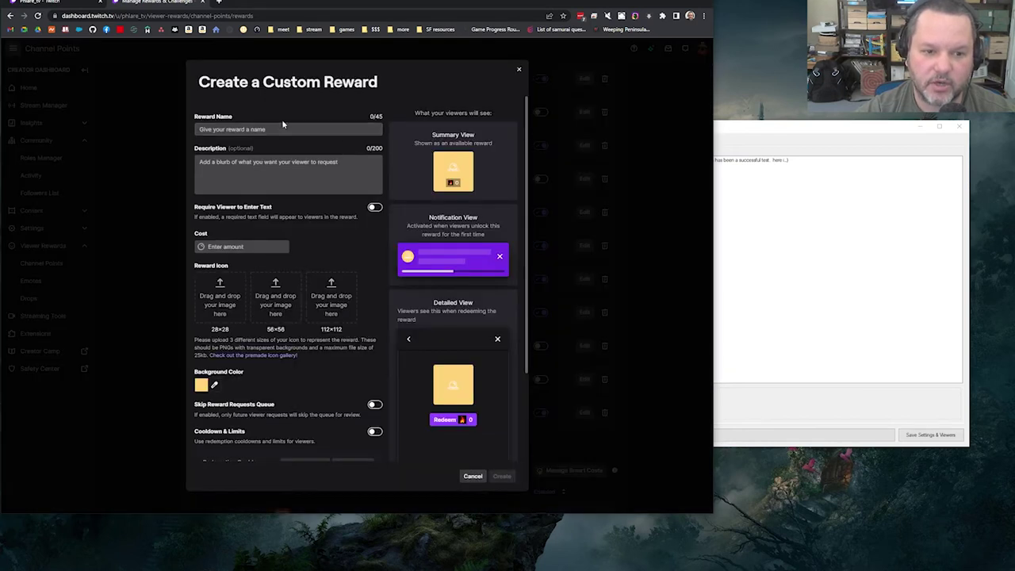
- Name the reward testchat, describe it 'this is just a demo for video', and set cost 100000
{"action": "type", "text": "testchat"}
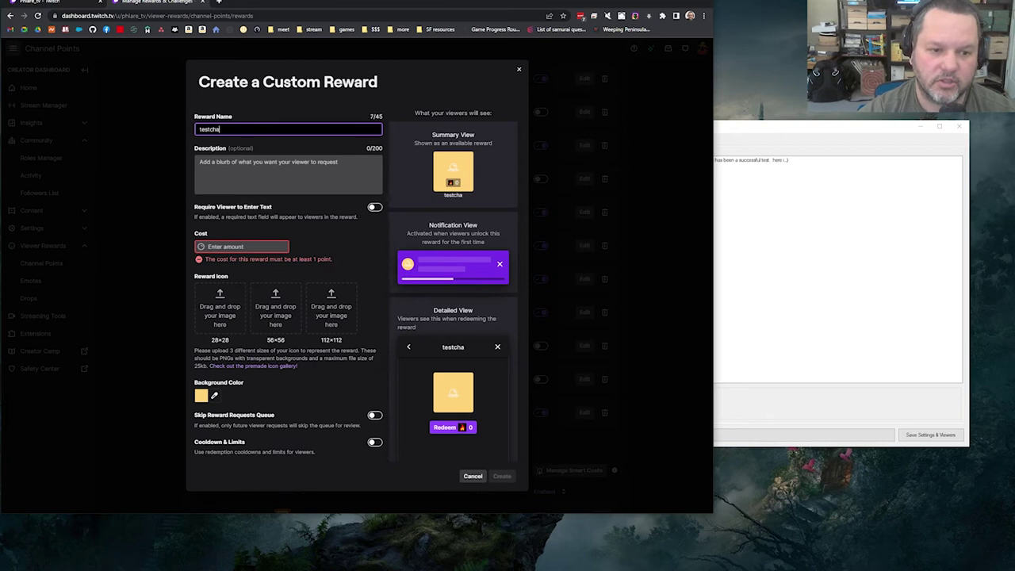
{"action": "left_click", "coordinate": [199, 162]}
{"action": "type", "text": "thi"}
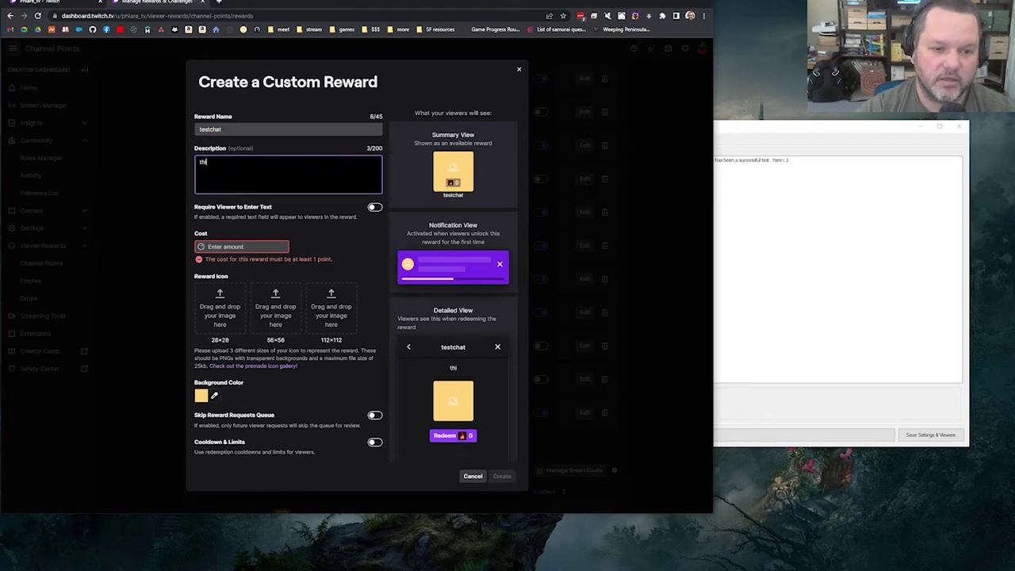
{"action": "type", "text": "s is just a demo"}
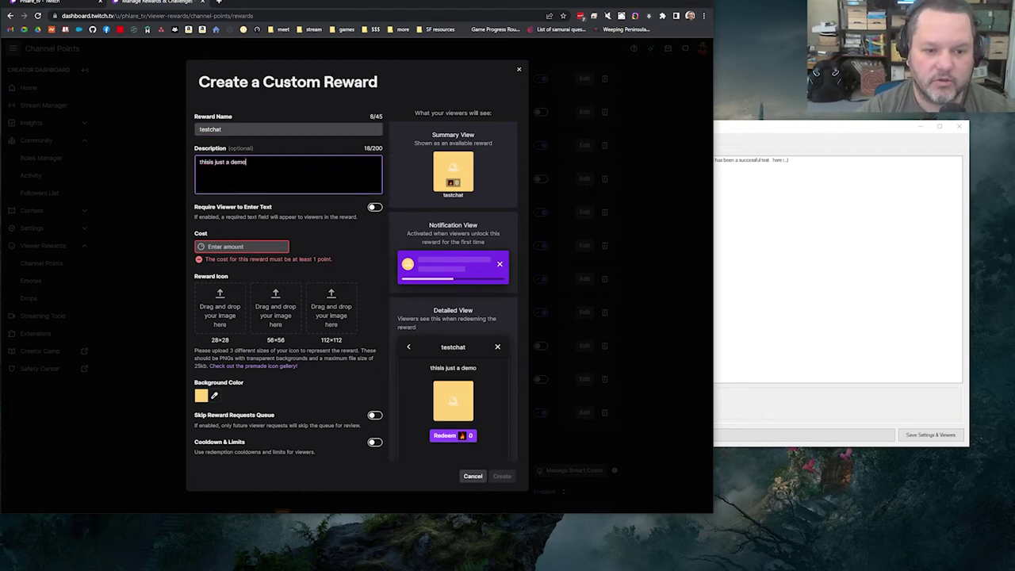
{"action": "type", "text": " for video"}
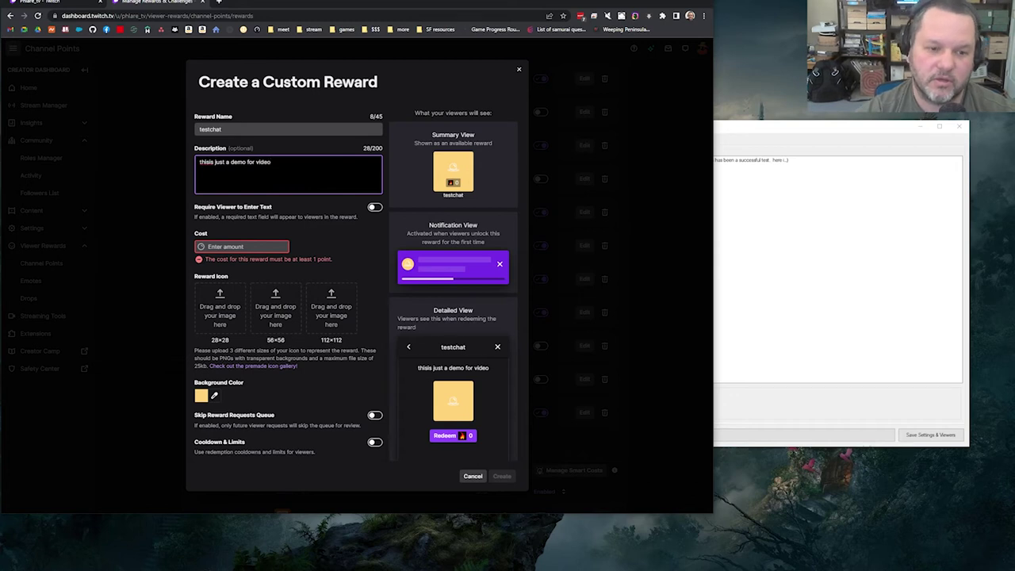
{"action": "left_click", "coordinate": [211, 162]}
{"action": "left_click", "coordinate": [238, 247]}
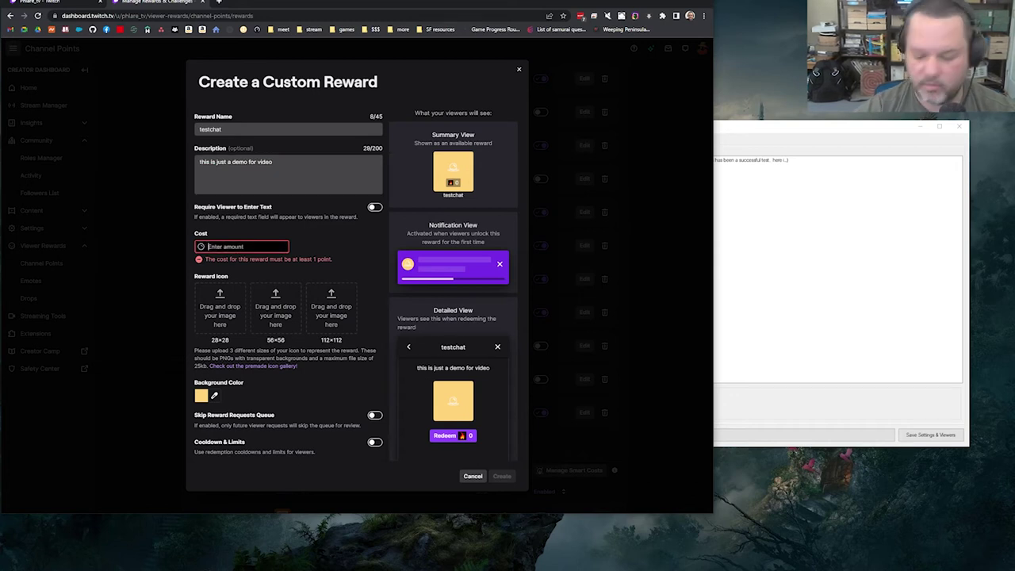
{"action": "type", "text": "100000"}
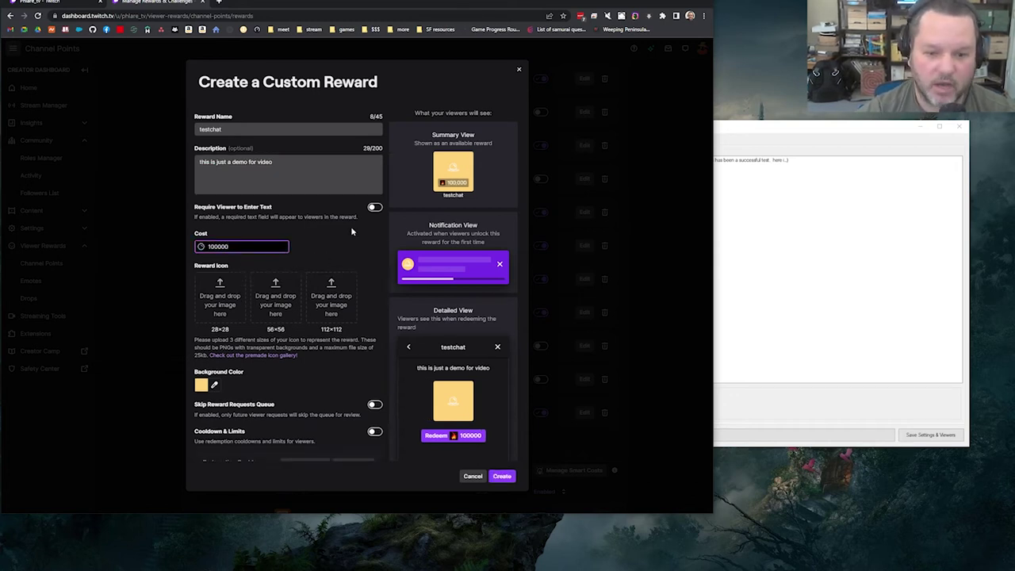
- Upload marble-28.png, marble-56.png and marble-112.png as the 28, 56 and 112 px reward icons
{"action": "left_click", "coordinate": [228, 301]}
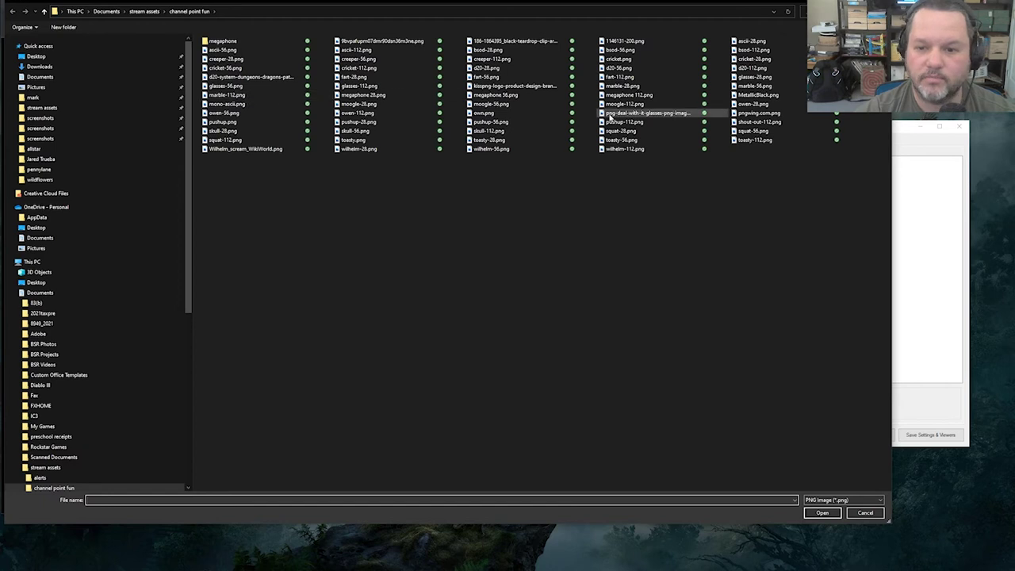
{"action": "left_click", "coordinate": [619, 87]}
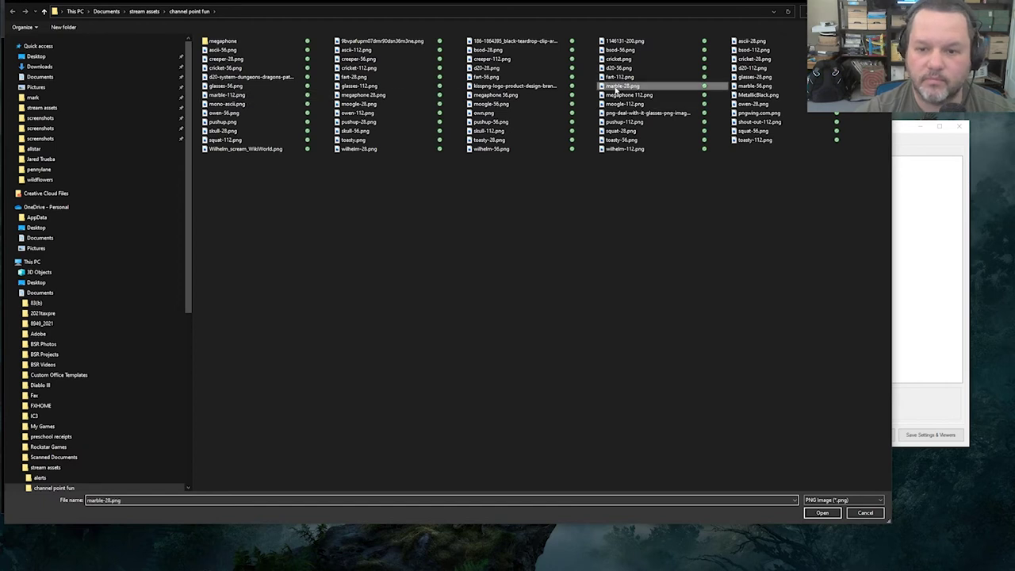
{"action": "left_click", "coordinate": [824, 514]}
{"action": "left_click", "coordinate": [275, 298]}
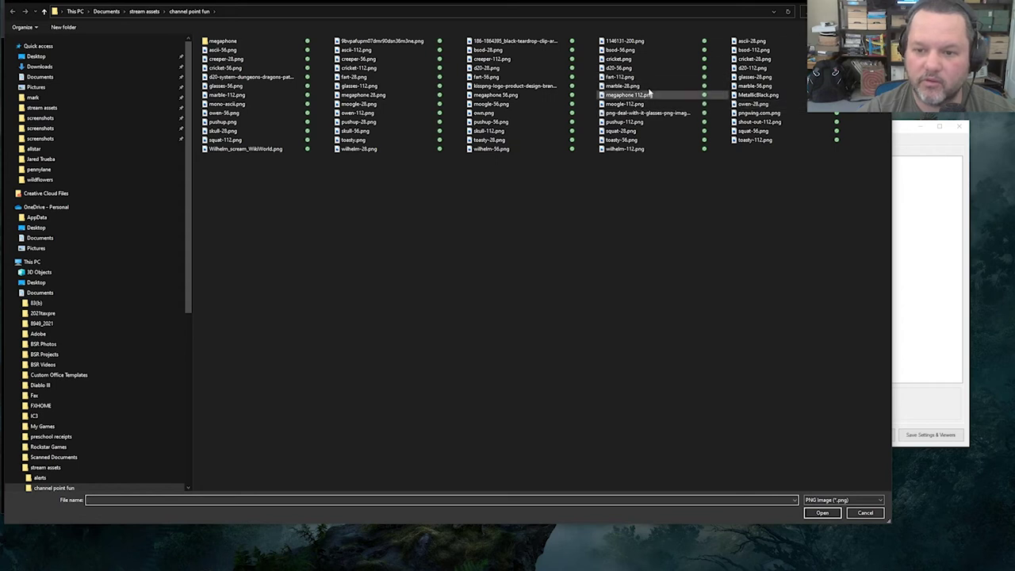
{"action": "left_click", "coordinate": [753, 86]}
{"action": "left_click", "coordinate": [822, 513]}
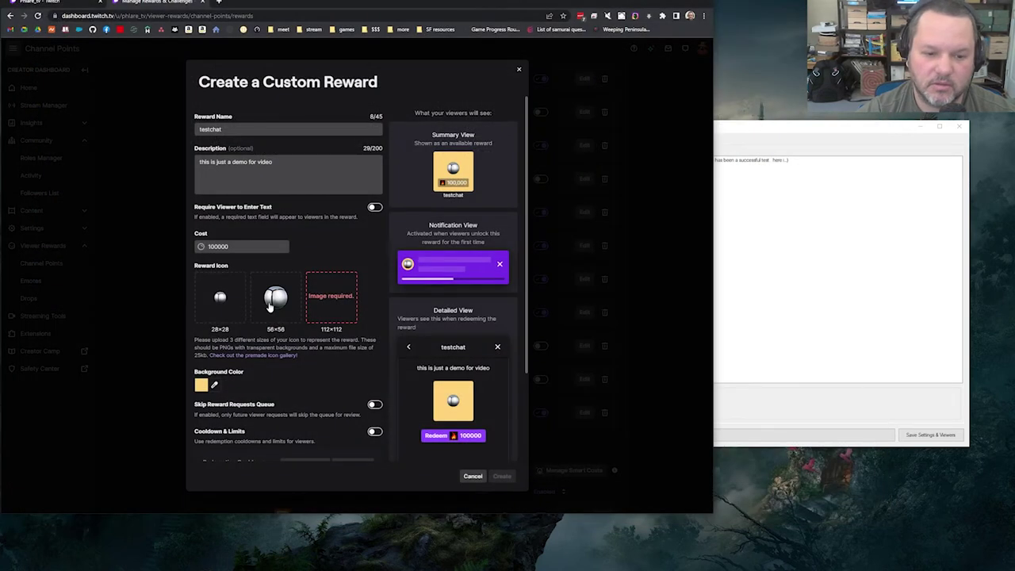
{"action": "left_click", "coordinate": [368, 306]}
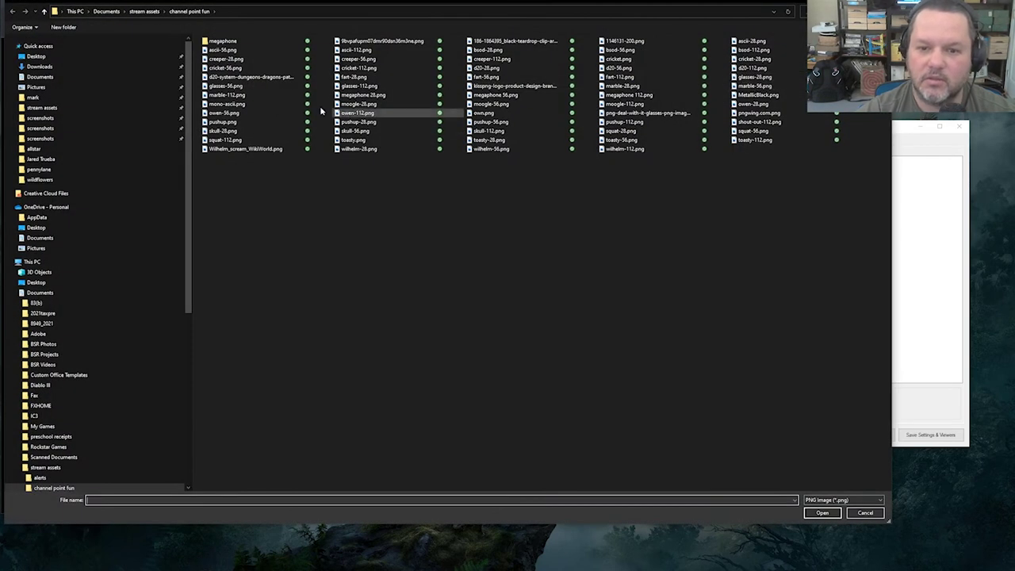
{"action": "left_click", "coordinate": [226, 95]}
{"action": "left_click", "coordinate": [821, 512]}
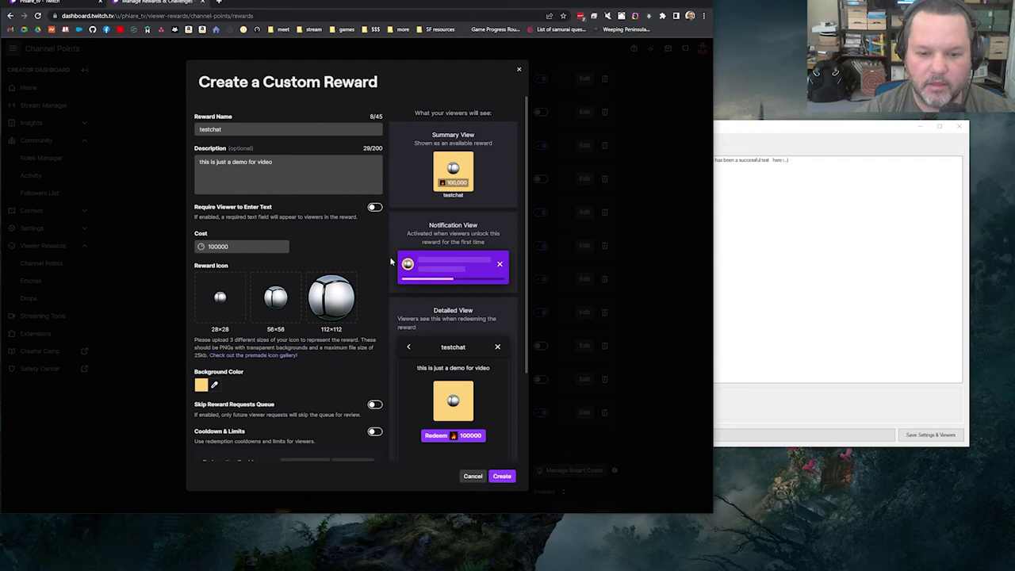
- Set the testchat reward to skip the requests queue and create it
{"action": "scroll", "coordinate": [382, 227], "scroll_direction": "down", "scroll_amount": 2}
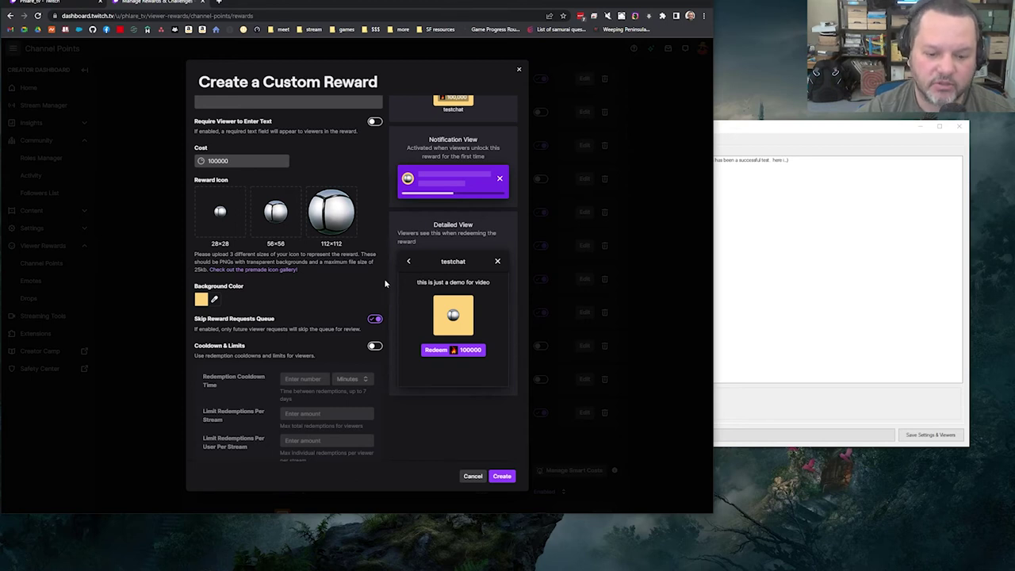
{"action": "scroll", "coordinate": [385, 281], "scroll_direction": "down", "scroll_amount": 1}
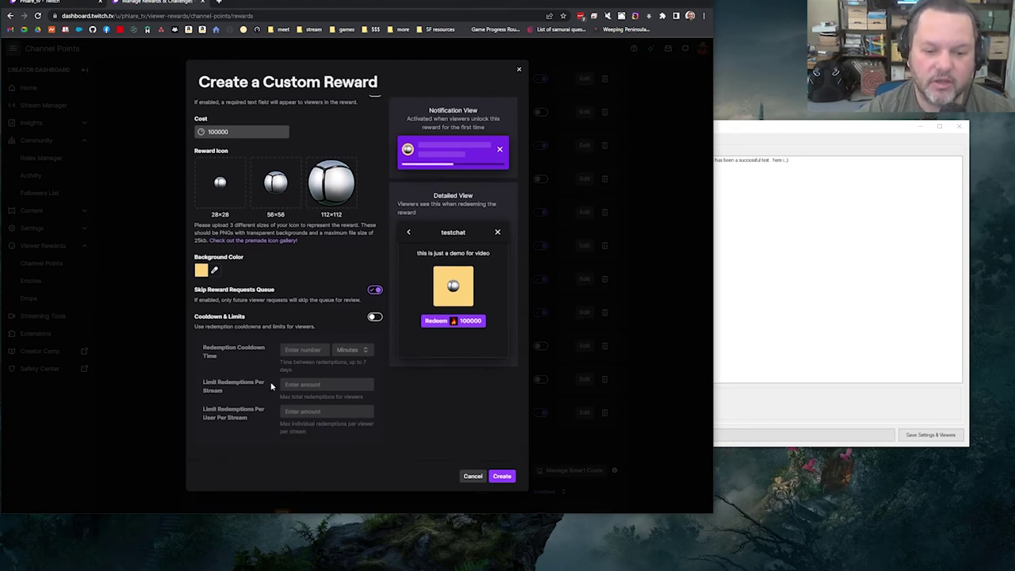
{"action": "left_click", "coordinate": [507, 477]}
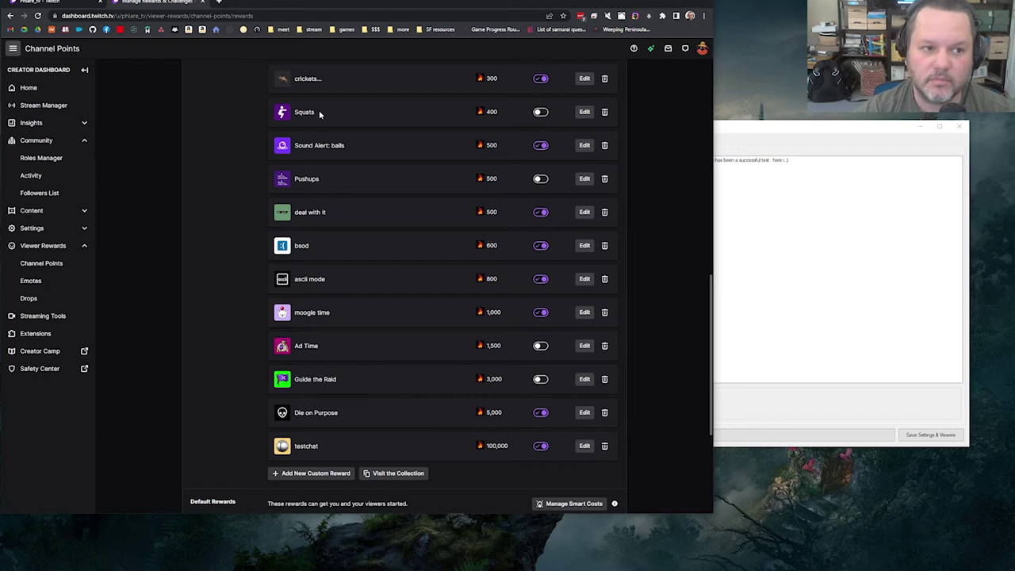
- Redeem the testchat reward for 100,000 points from the channel chat's Channel Points menu
{"action": "left_click", "coordinate": [67, 3]}
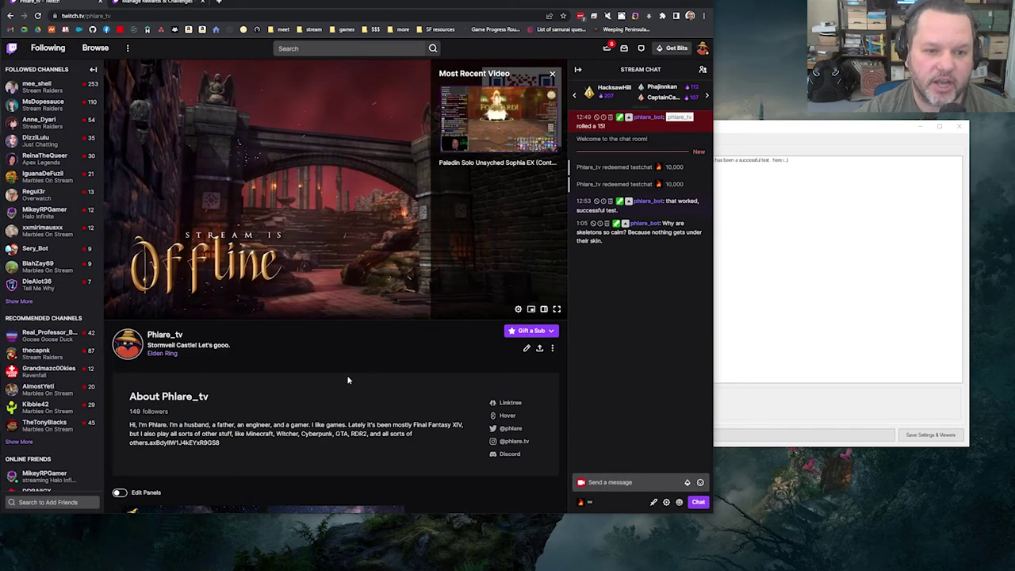
{"action": "left_click", "coordinate": [581, 502]}
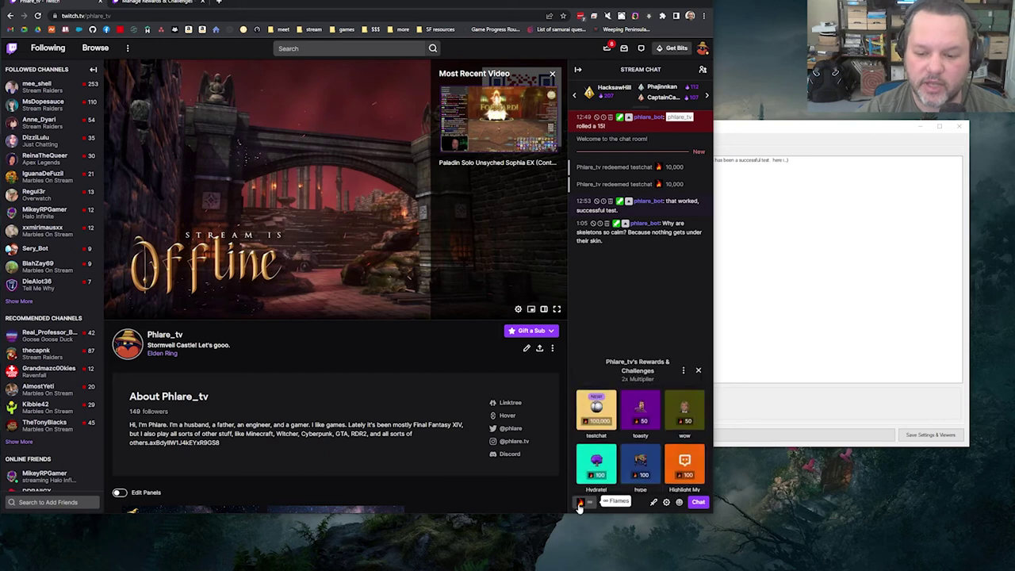
{"action": "left_click", "coordinate": [607, 422]}
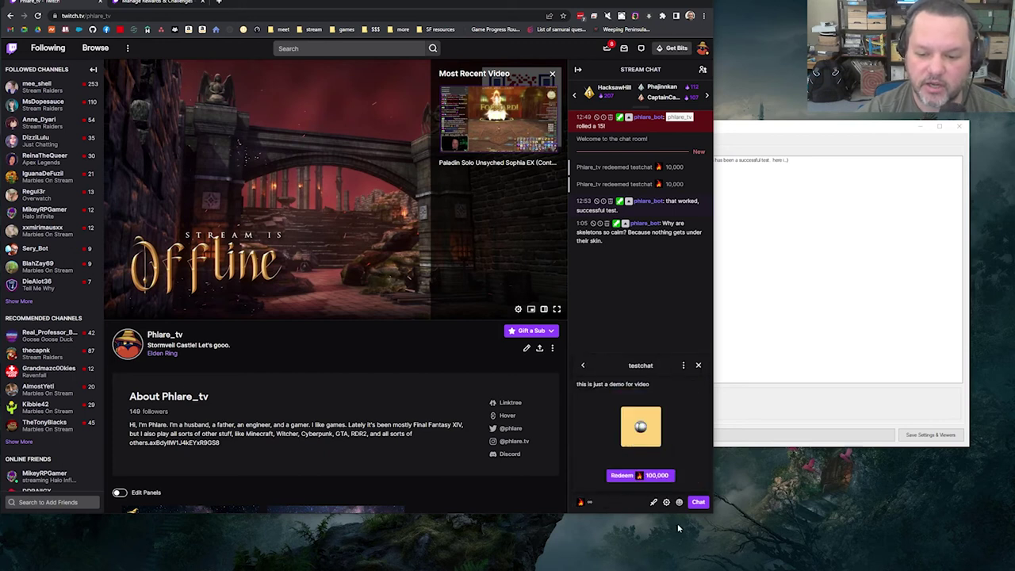
{"action": "left_click", "coordinate": [647, 476]}
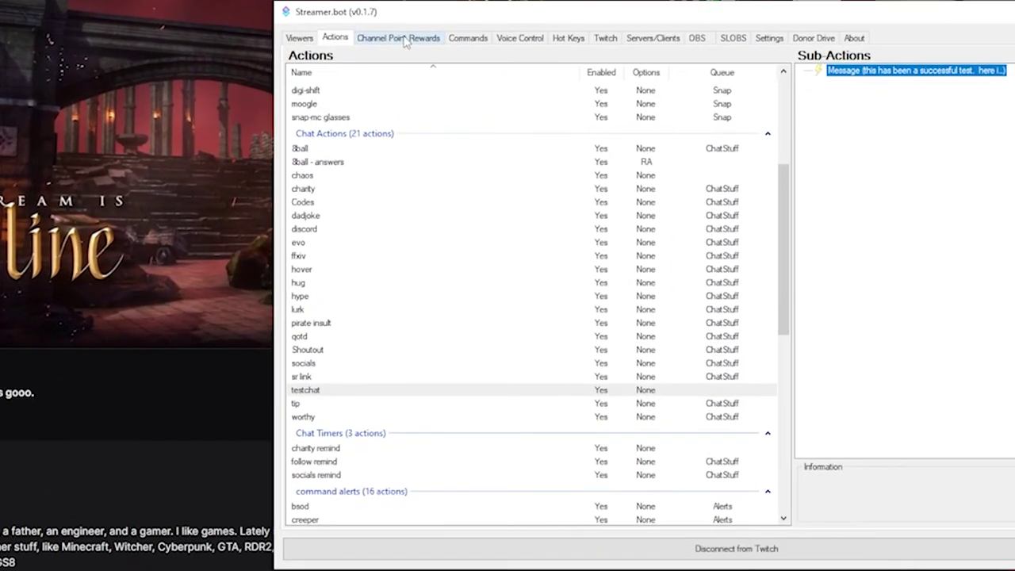
- Open the testchat reward for editing from Streamer.bot's Channel Point Rewards list
{"action": "left_click", "coordinate": [403, 61]}
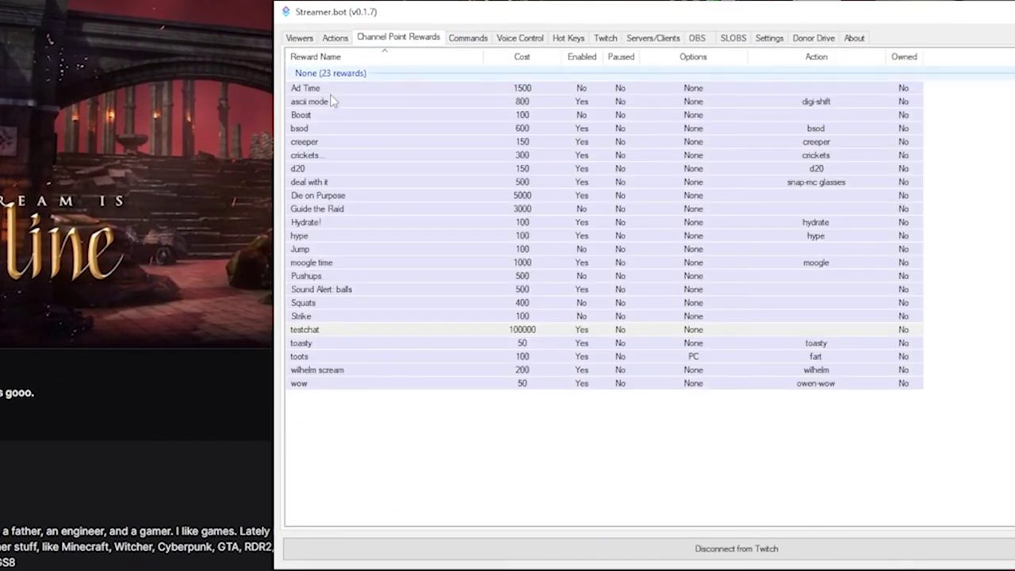
{"action": "double_click", "coordinate": [828, 334]}
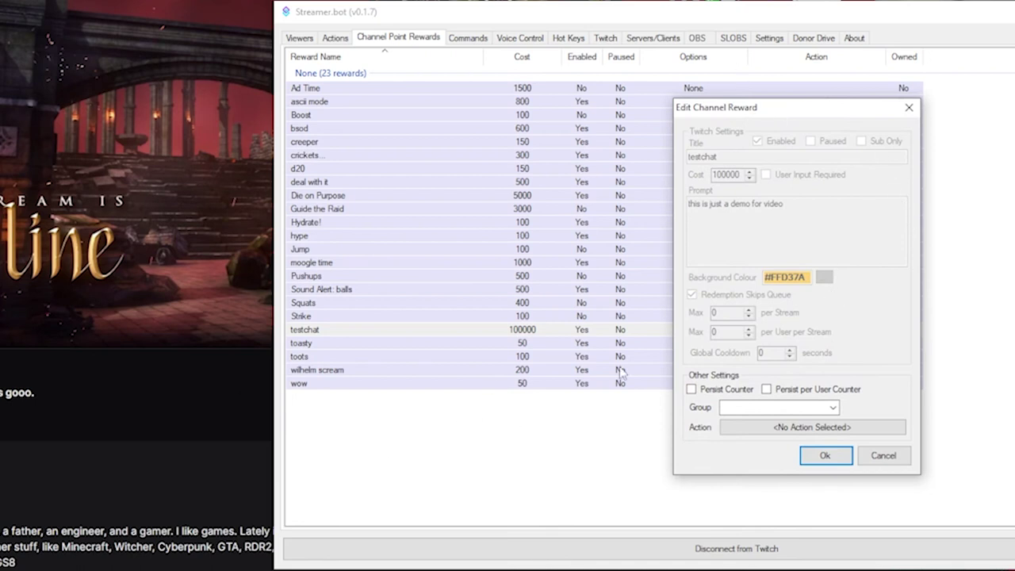
- Select the testchat action as the reward's linked action
{"action": "left_click", "coordinate": [767, 430]}
{"action": "scroll", "coordinate": [734, 321], "scroll_direction": "down", "scroll_amount": 5}
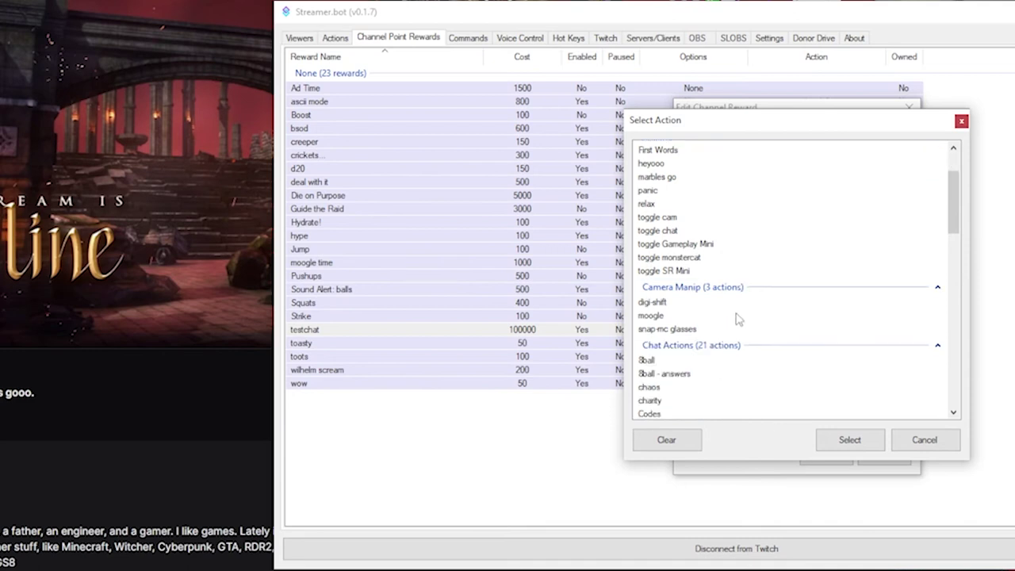
{"action": "scroll", "coordinate": [734, 316], "scroll_direction": "down", "scroll_amount": 2}
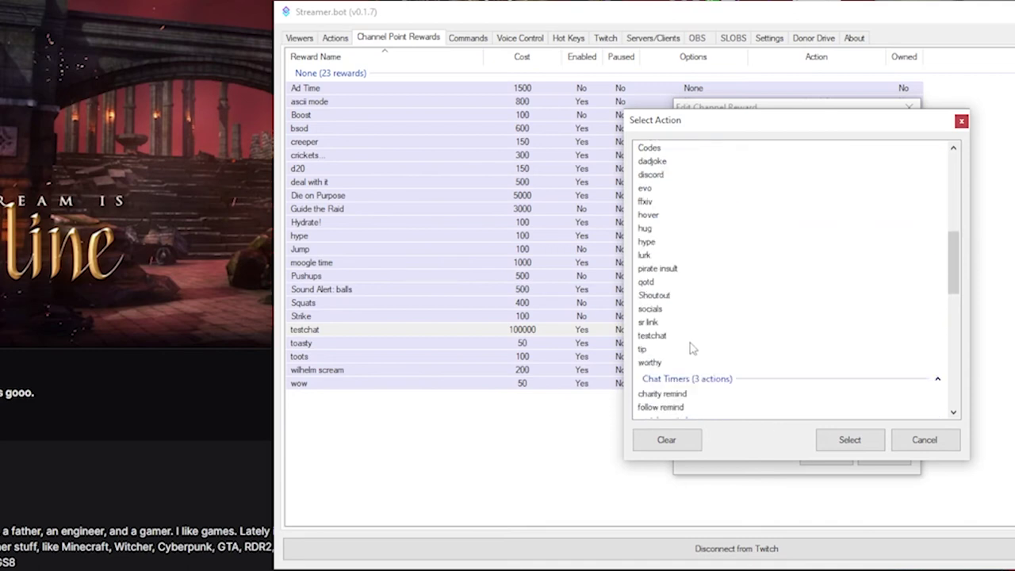
{"action": "left_click", "coordinate": [674, 343]}
{"action": "left_click", "coordinate": [847, 438]}
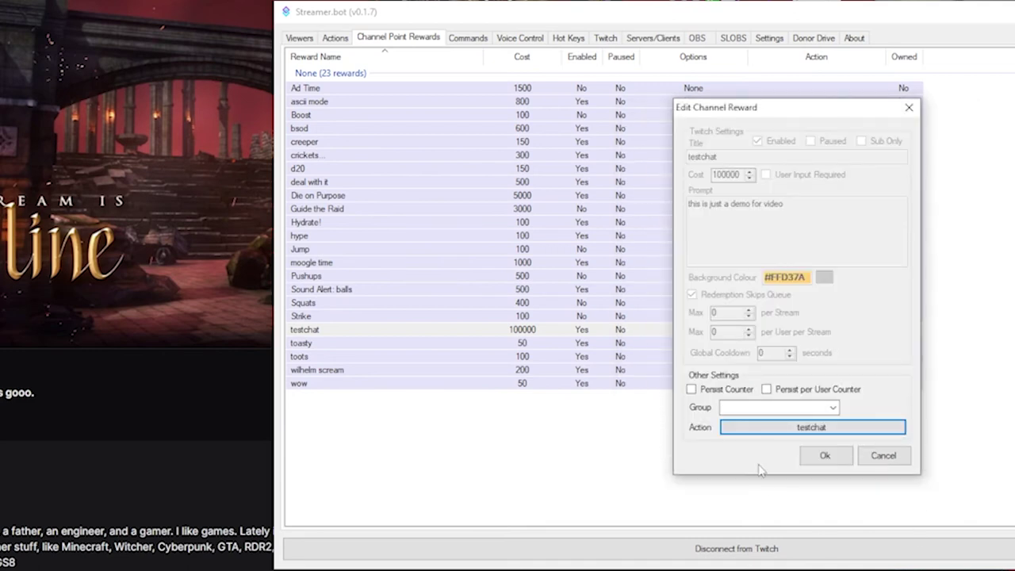
- Leave the reward group empty and save the edited testchat reward
{"action": "left_click", "coordinate": [793, 408]}
{"action": "left_click", "coordinate": [835, 407]}
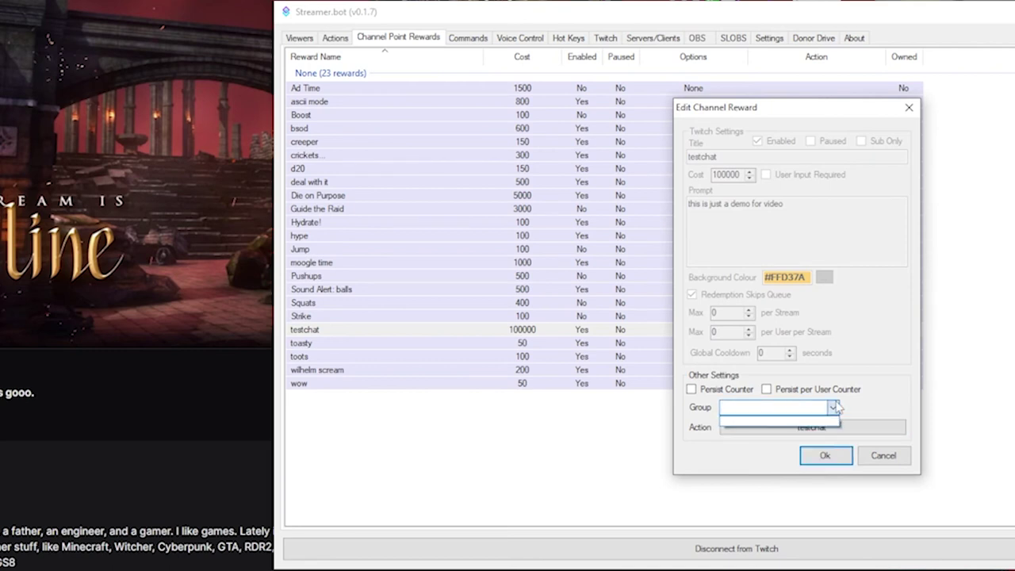
{"action": "left_click", "coordinate": [834, 407]}
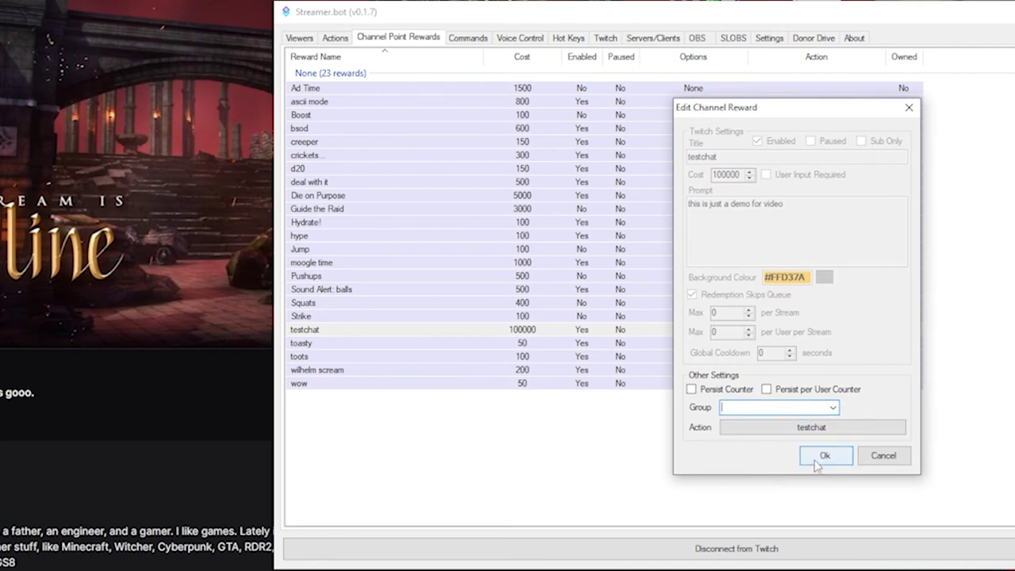
{"action": "left_click", "coordinate": [819, 464]}
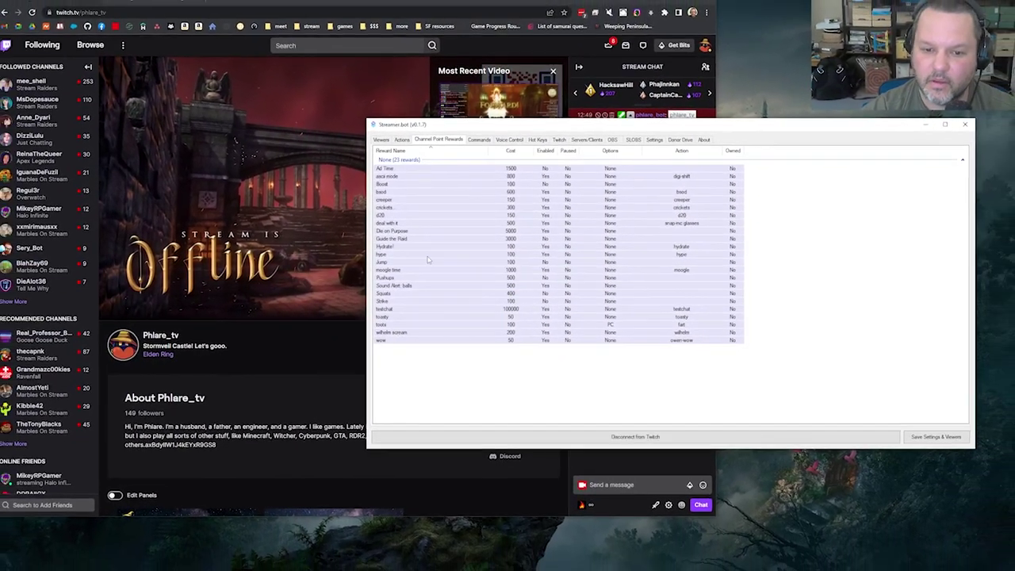
- Redeem the testchat channel point reward on the Twitch channel page to trigger the bot's chat message
{"action": "left_click", "coordinate": [580, 499]}
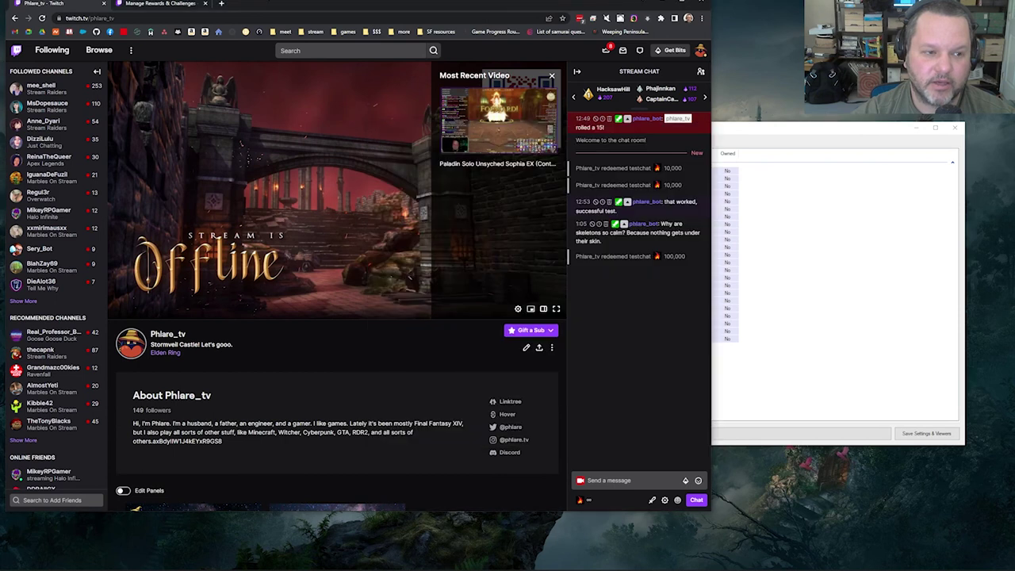
{"action": "left_click", "coordinate": [580, 500]}
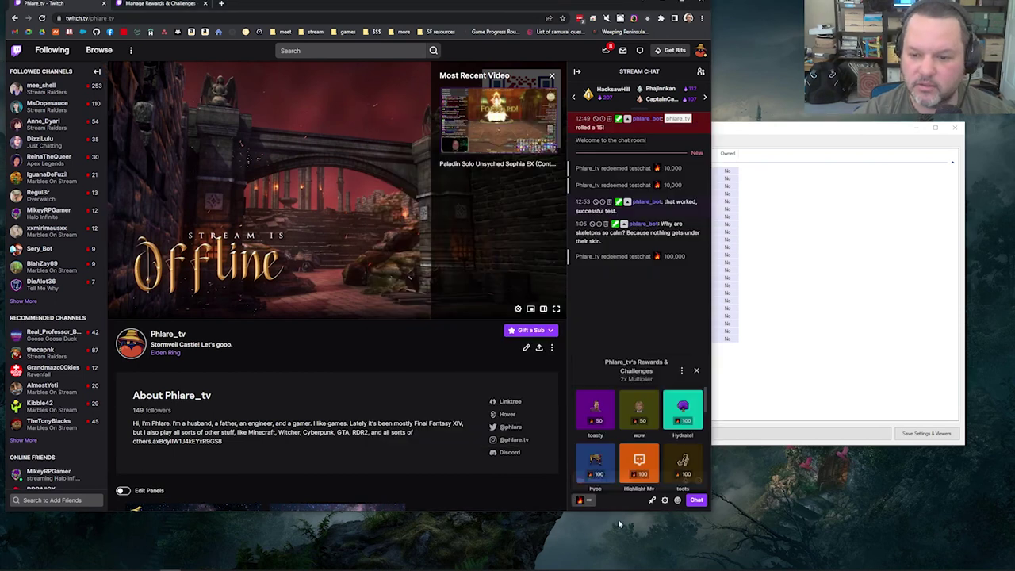
{"action": "scroll", "coordinate": [638, 432], "scroll_direction": "down", "scroll_amount": 6}
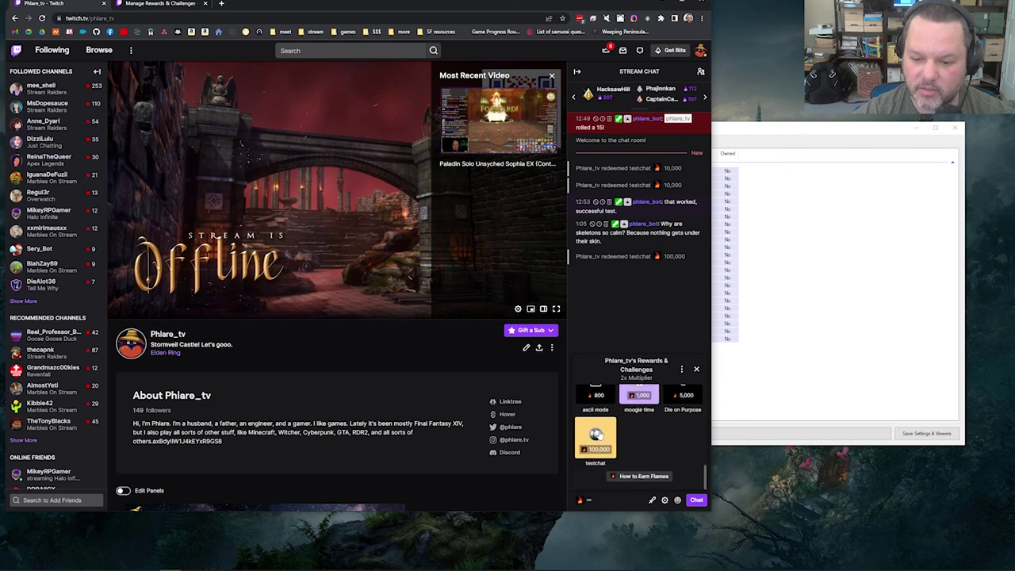
{"action": "left_click", "coordinate": [599, 437]}
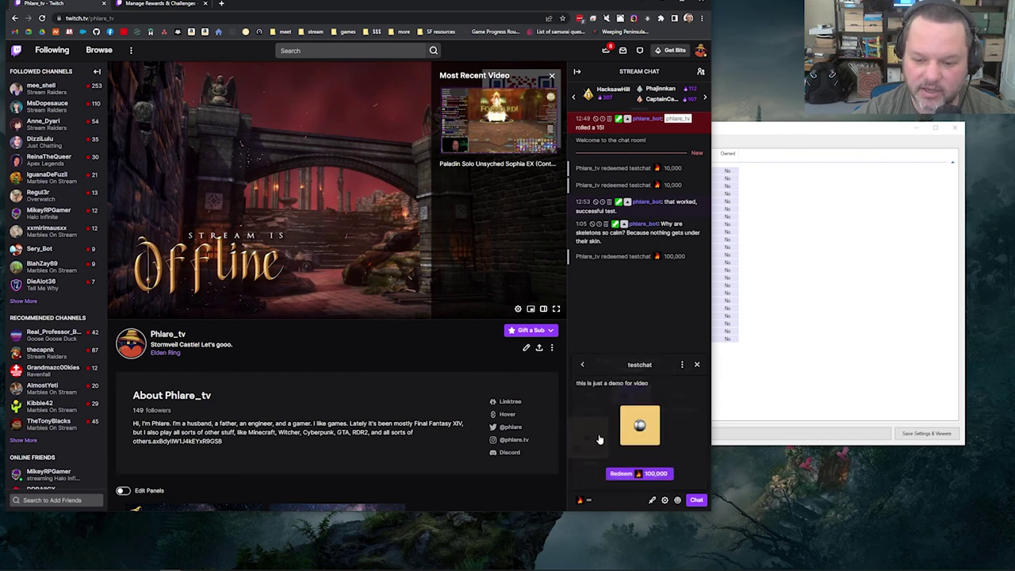
{"action": "left_click", "coordinate": [643, 476]}
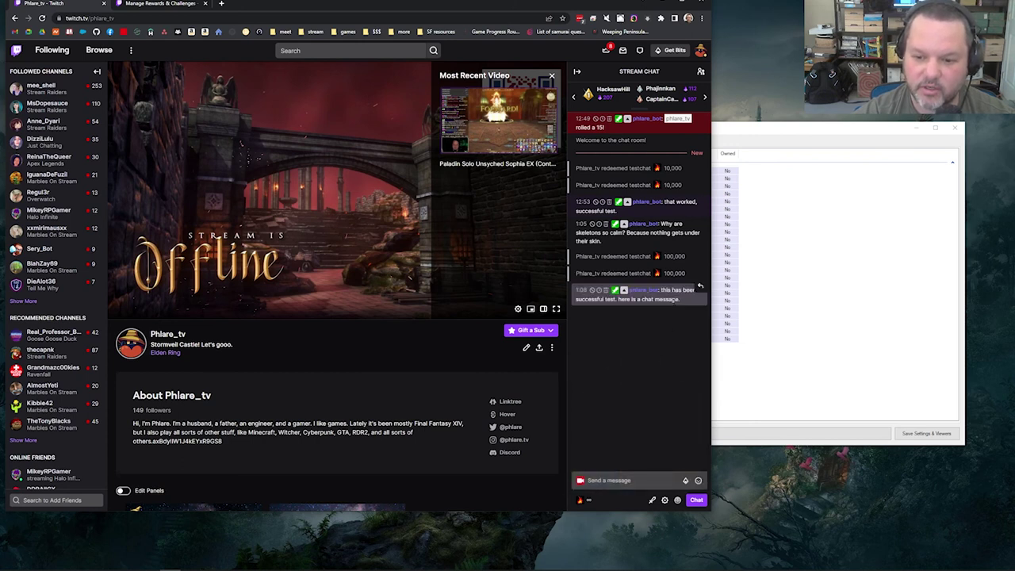